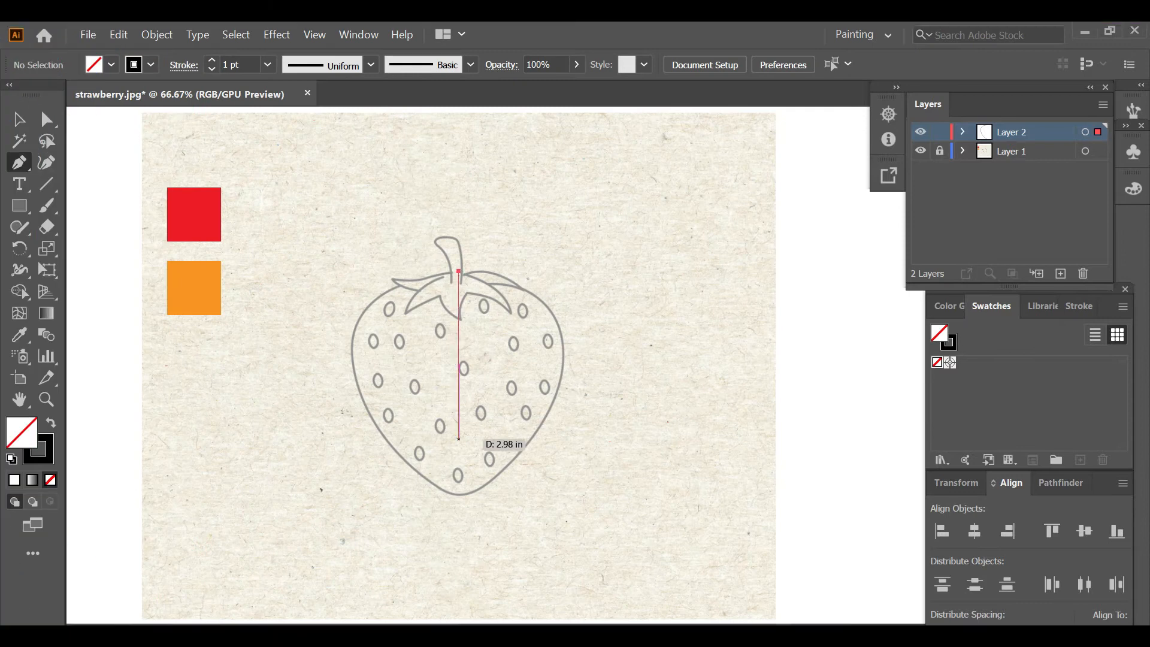
Finish a straight path from the stem base to the strawberry's bottom tip and bend it along the left half of the sketched outline.
left_click(485, 494, "shift")
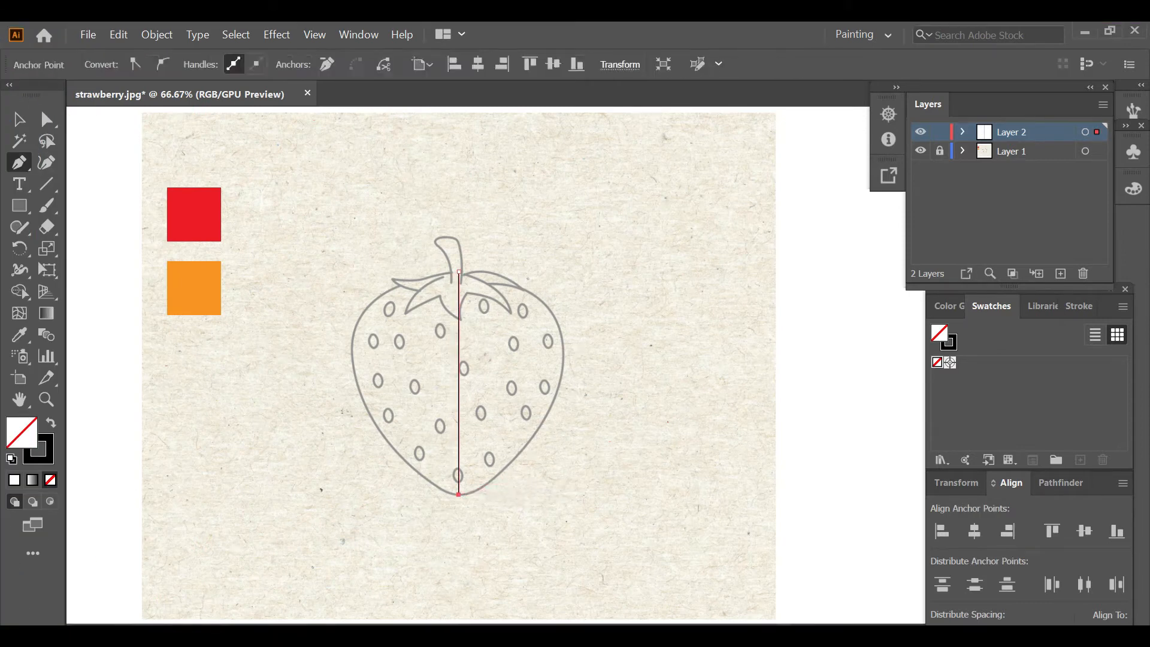
left_click(47, 162)
left_click_drag(459, 359, 360, 323)
key("ctrl+shift+a")
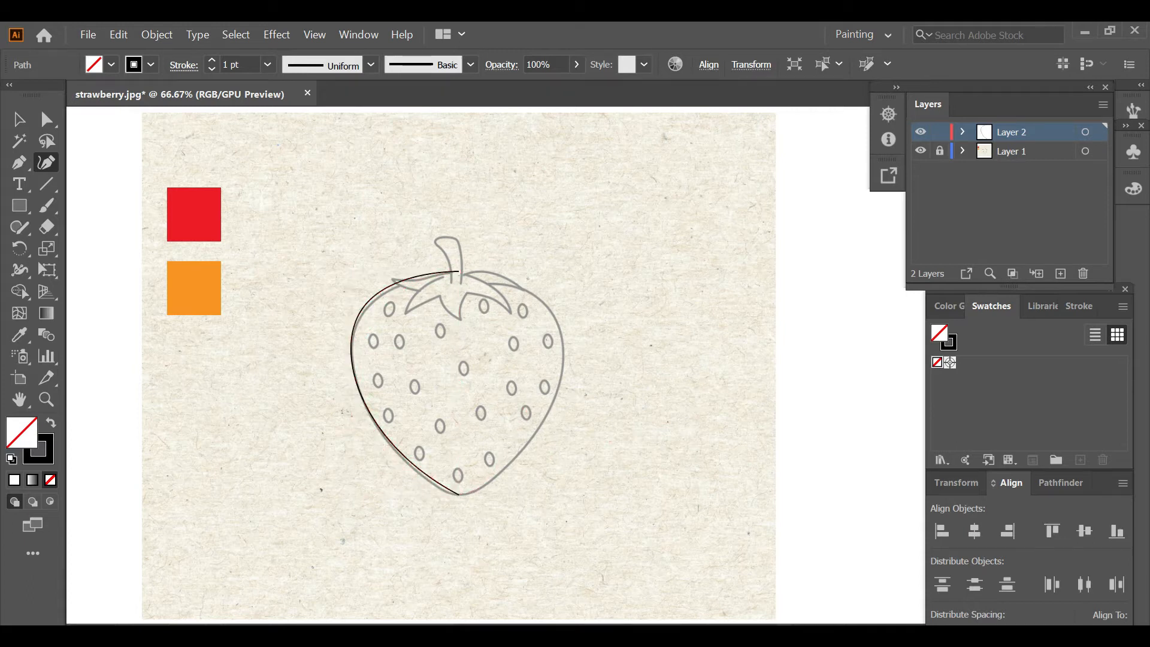
Set the stroke of the left outline half to 4 pt.
key("v")
left_click(396, 280)
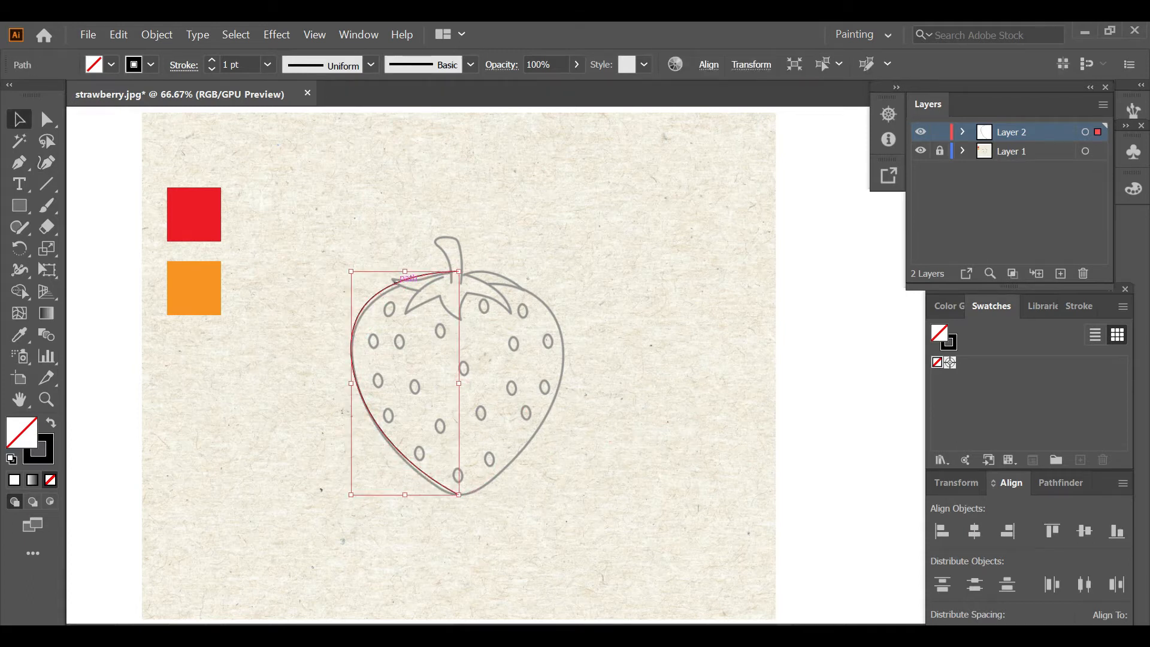
left_click(212, 60)
left_click(212, 60)
left_click(212, 60)
key("ctrl+shift+a")
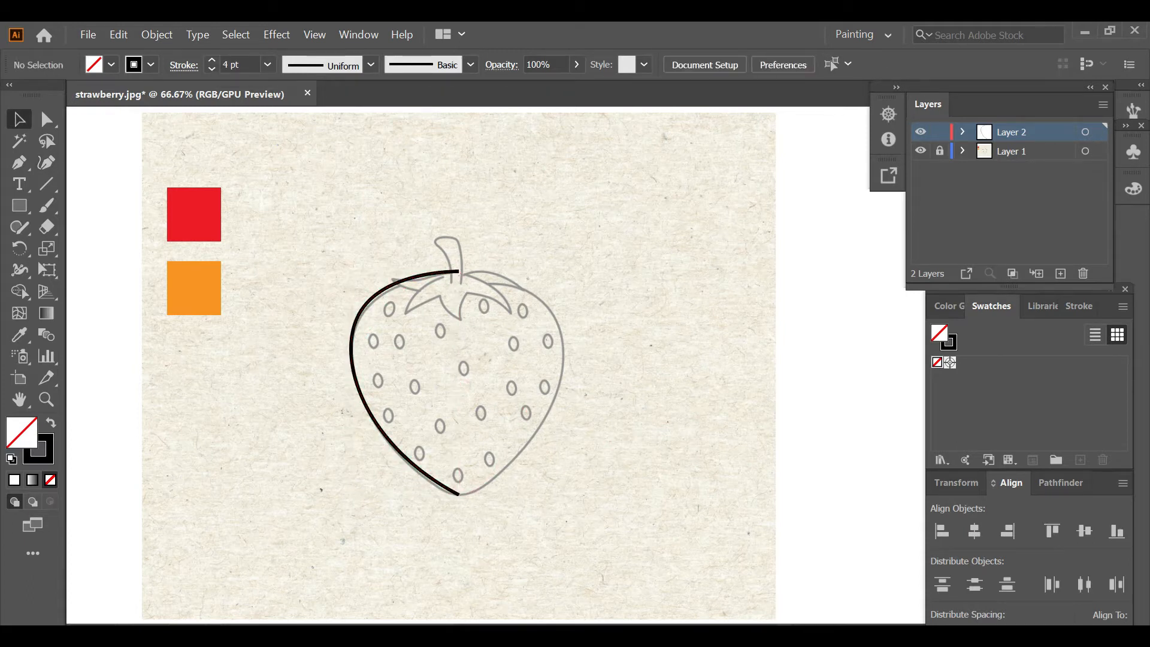
Reflect a copy of the left outline half across the vertical axis at the strawberry's centre.
left_click(443, 273)
key("o")
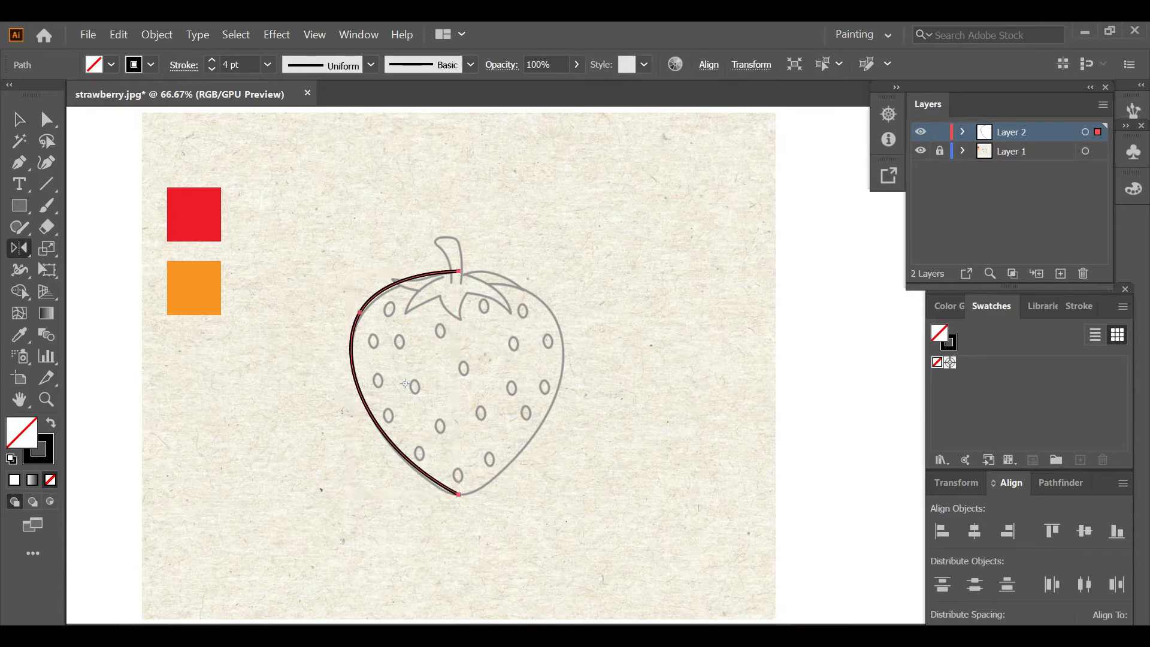
left_click(456, 381, "alt")
left_click(732, 428)
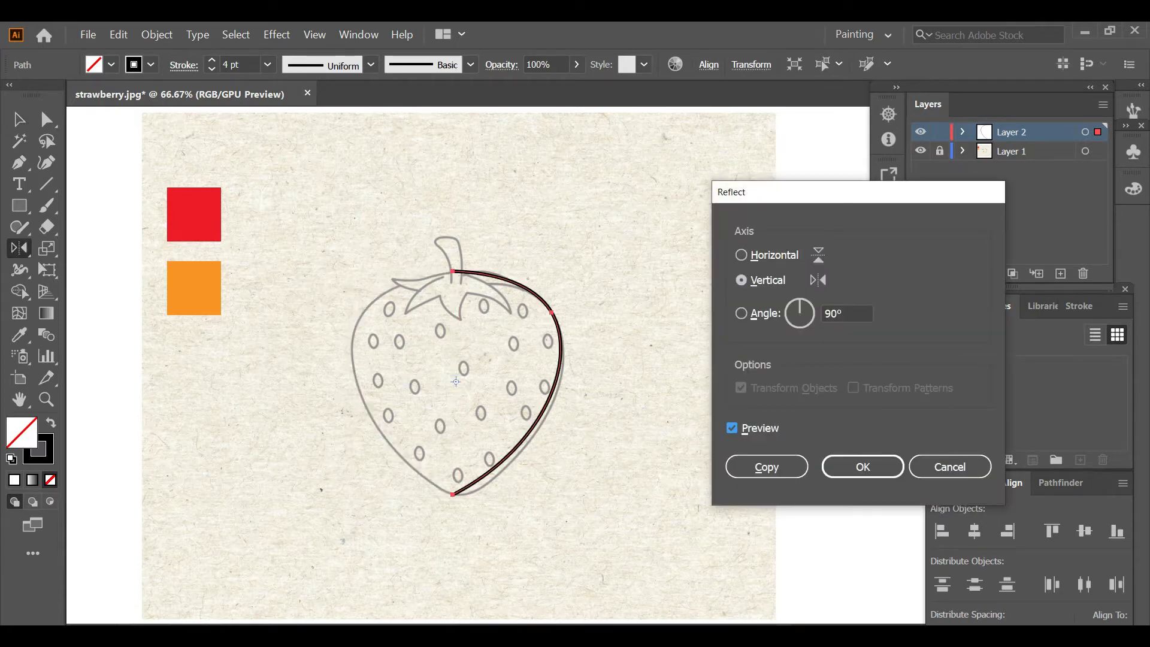
left_click(766, 466)
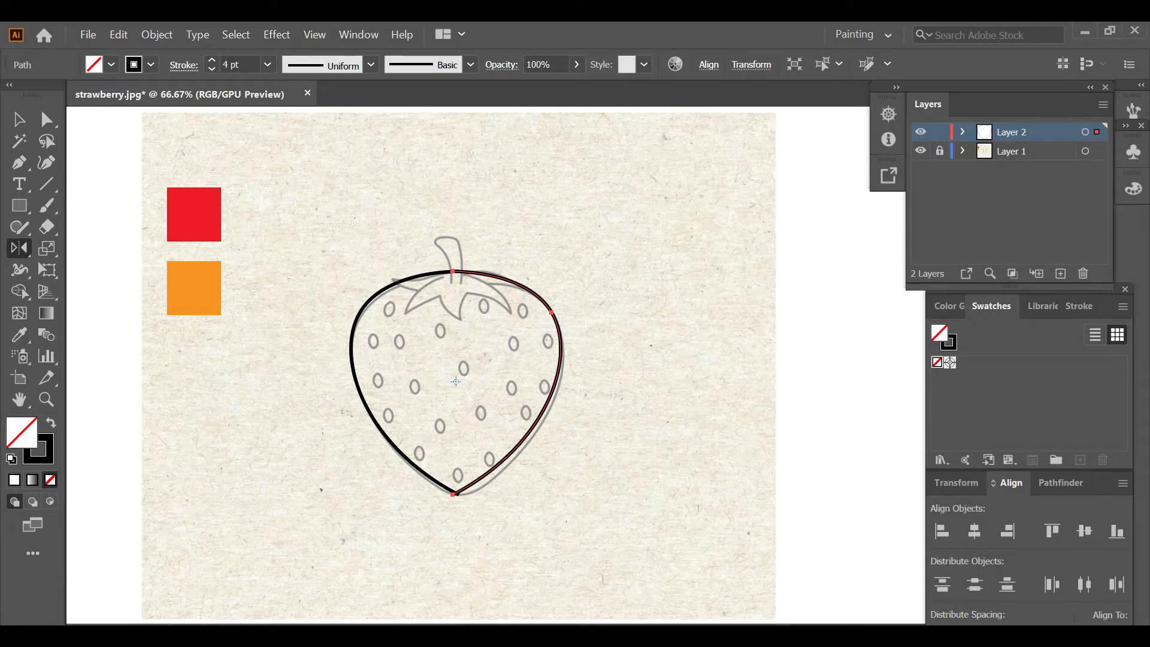
Join the two outline halves and remove the overhanging path end at the bottom tip with the Shape Builder tool.
key("v")
key("ctrl+shift+a")
key("ctrl+a")
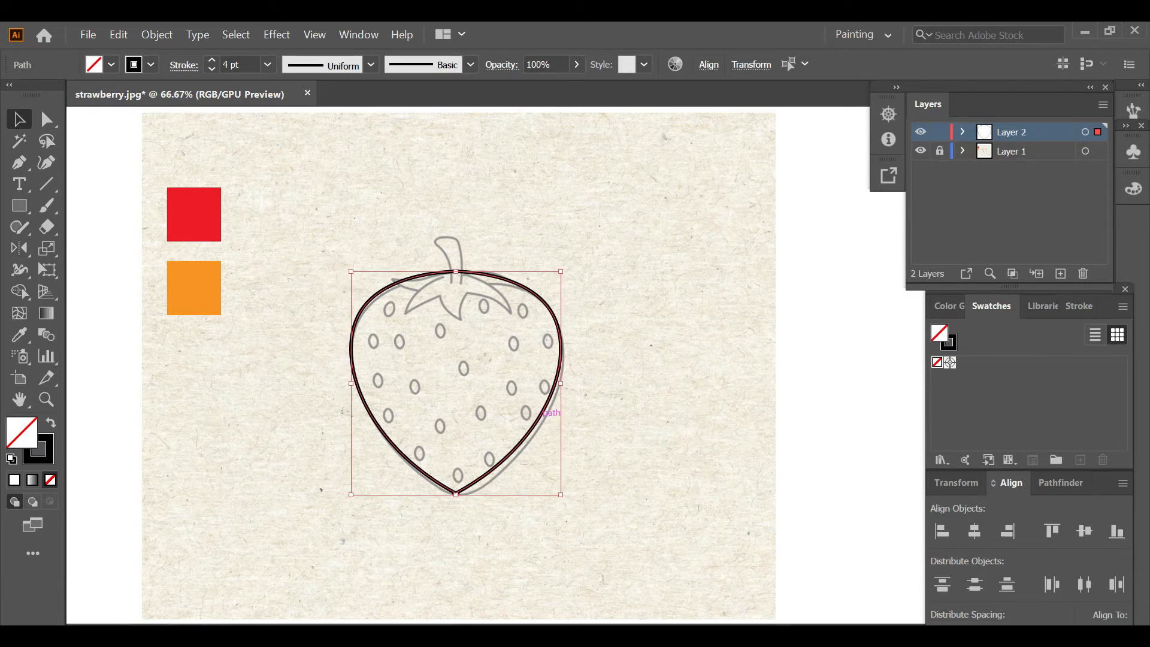
right_click(554, 147)
left_click(578, 239)
key("shift+m")
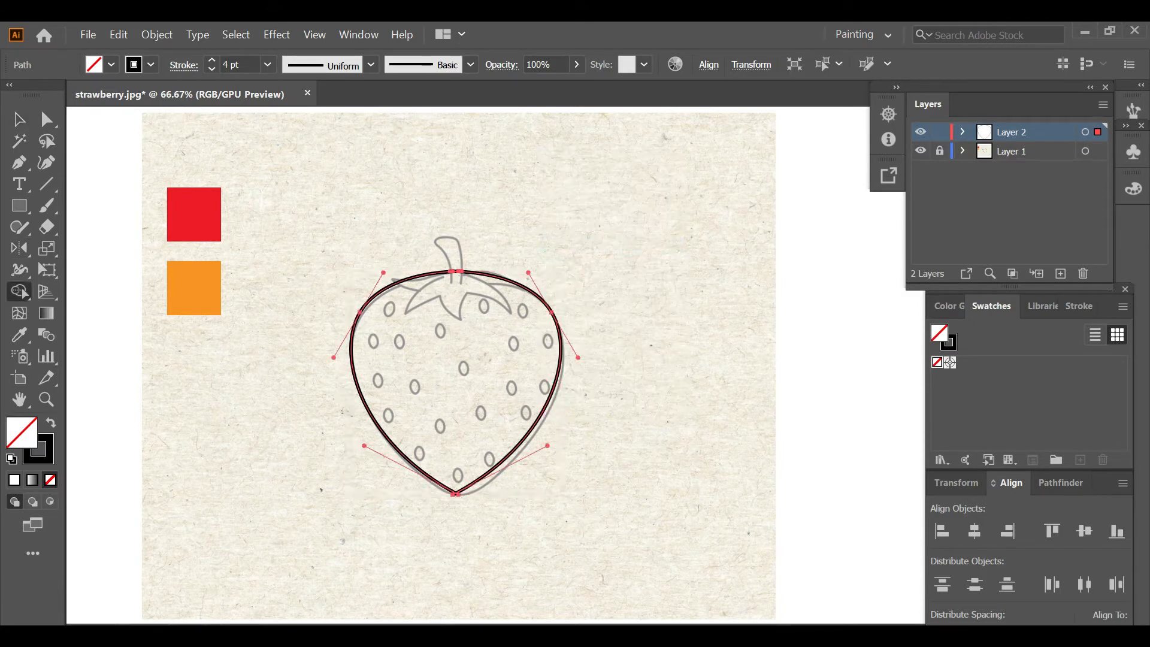
scroll(467, 494, "up", 6)
left_click(381, 498, "alt")
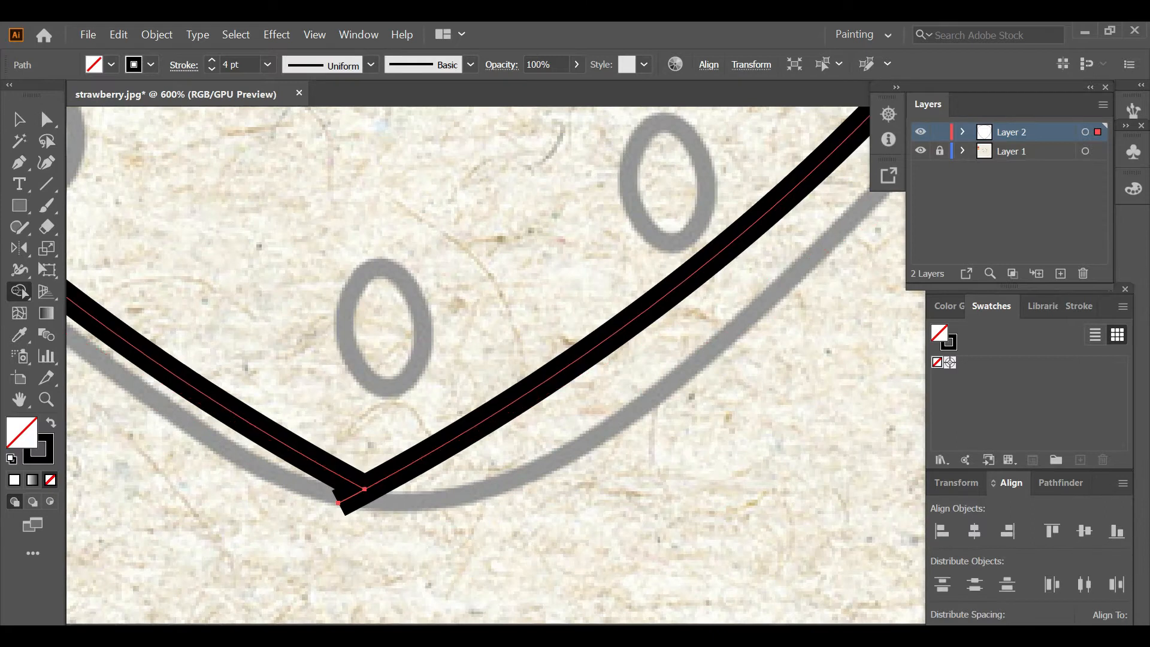
left_click(347, 499, "alt")
scroll(389, 486, "down", 6)
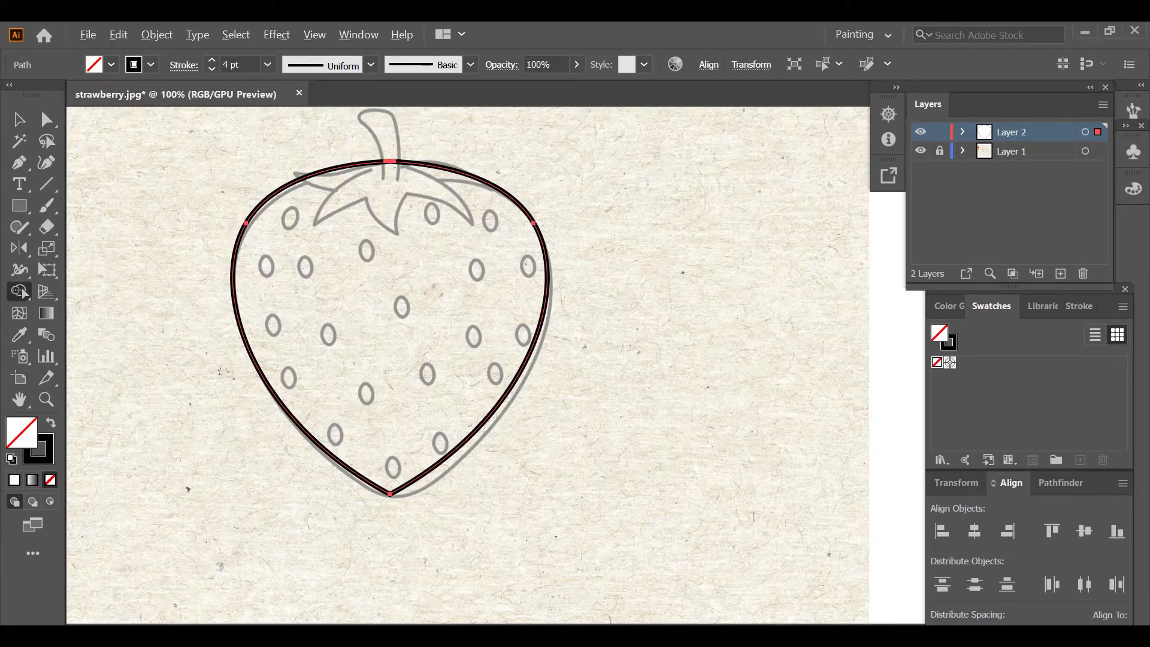
Round the sharp corner at the strawberry's bottom tip to a radius of about 0.61 in.
key("a")
left_click_drag(393, 467, 393, 447)
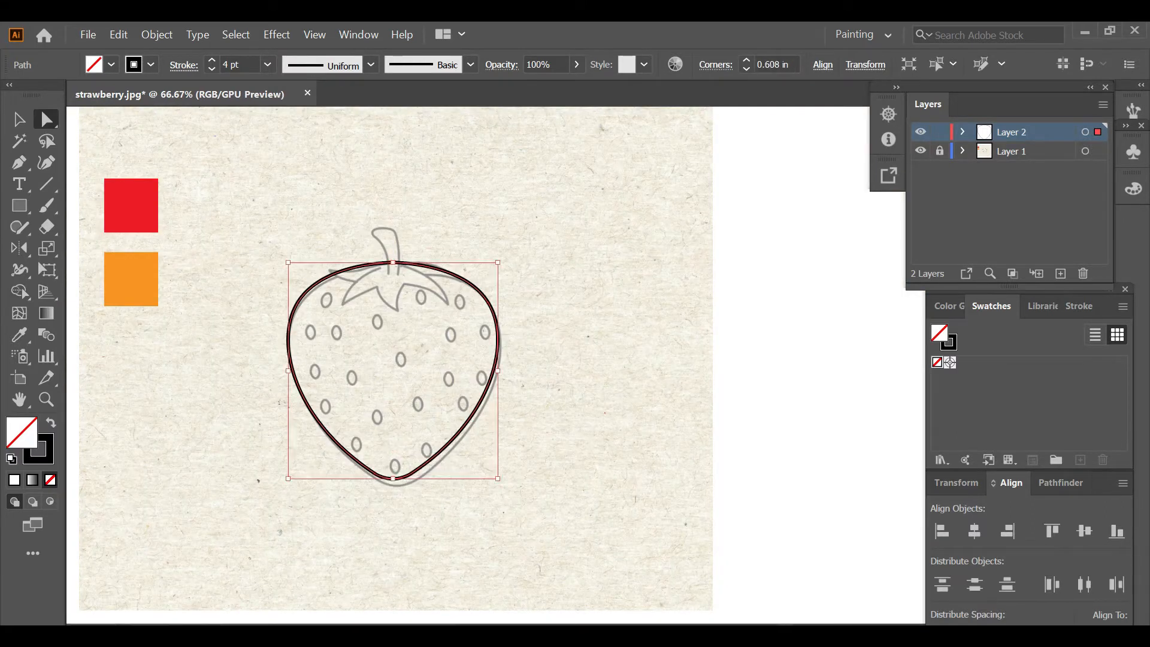
key("ctrl+shift+a")
Trace the small left leaf behind the crown with the Pen tool and curve its upper edge to match the sketch.
scroll(355, 287, "up", 2)
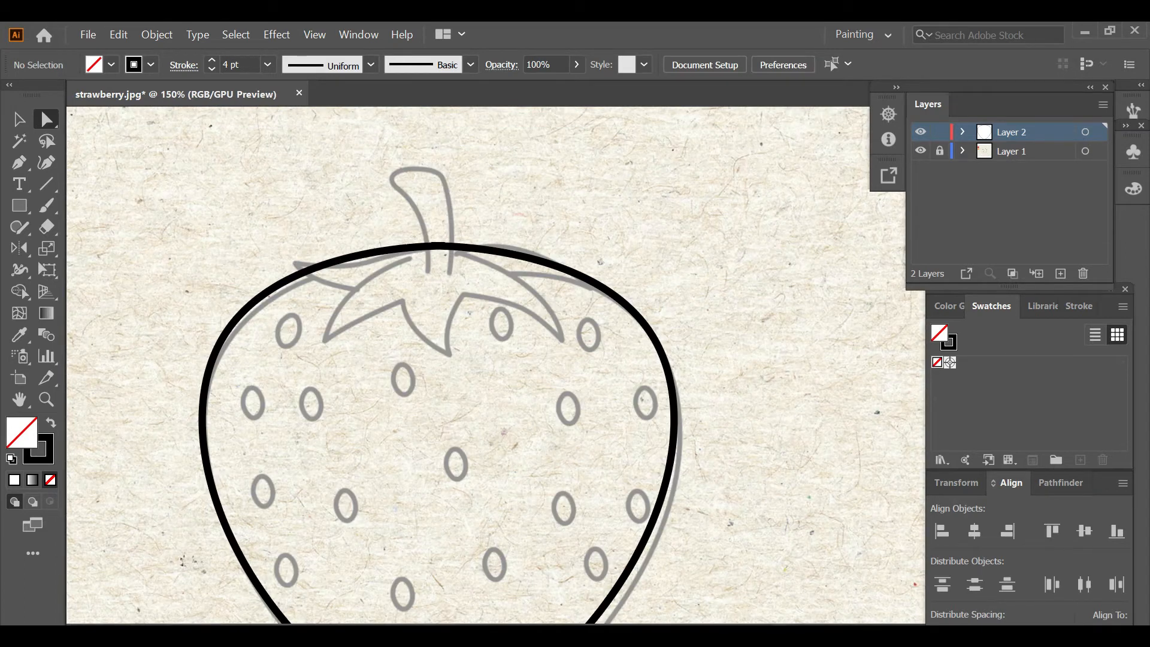
key("p")
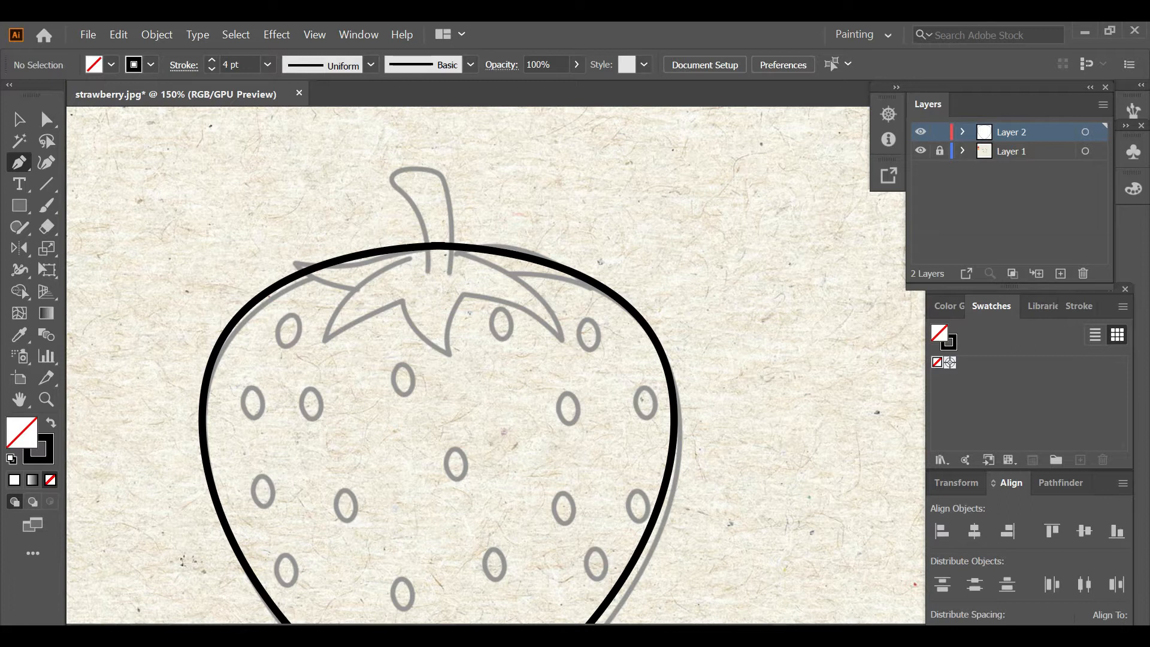
left_click(426, 246)
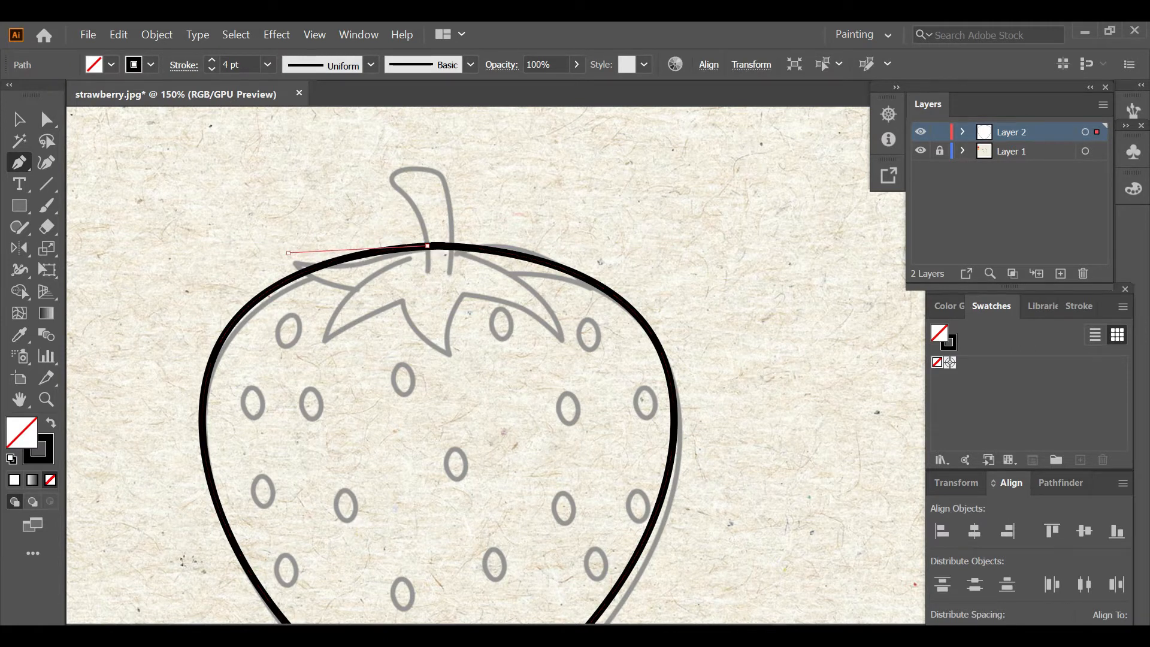
left_click(288, 252)
left_click_drag(371, 292, 429, 291)
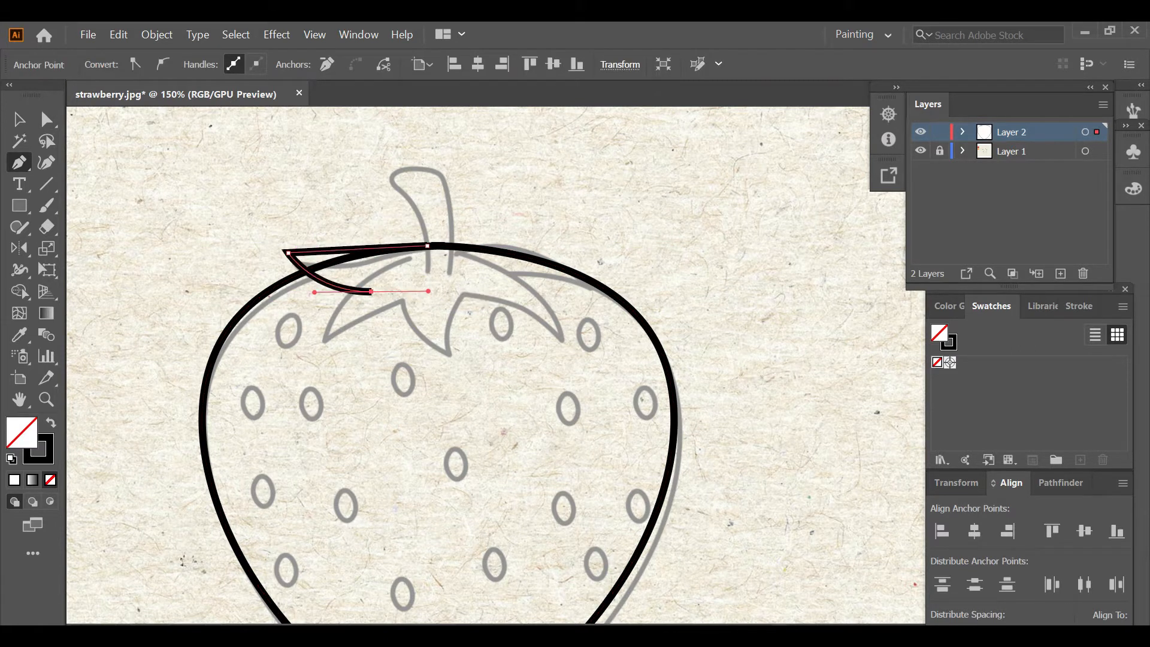
key("shift+grave")
left_click(353, 262)
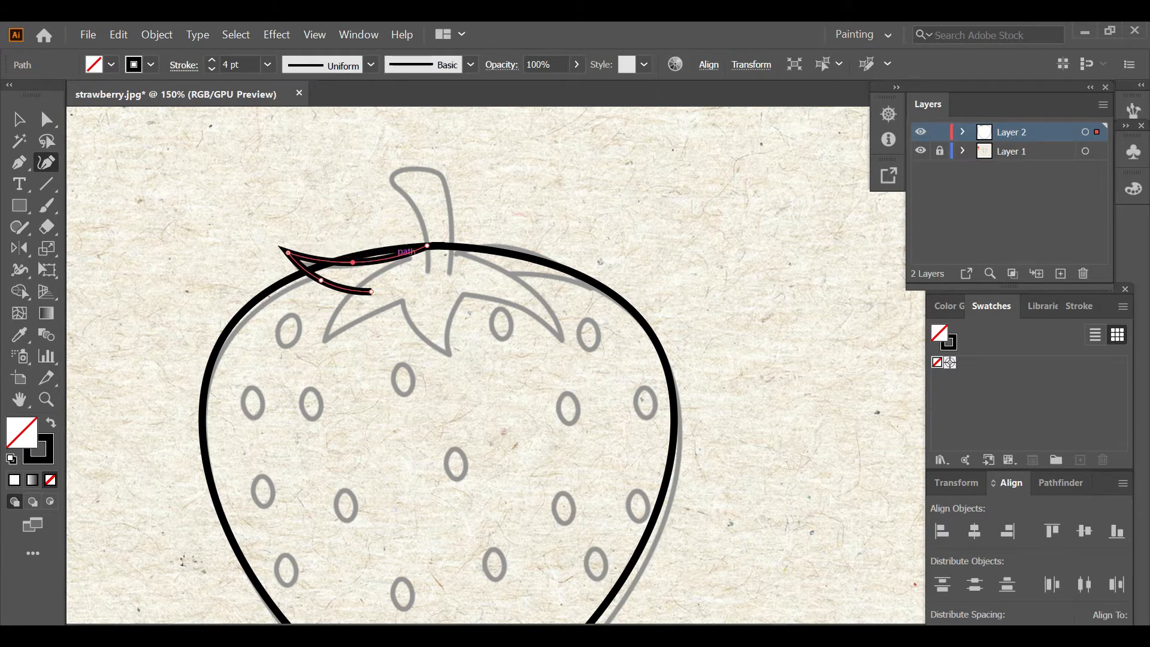
key("ctrl+shift+a")
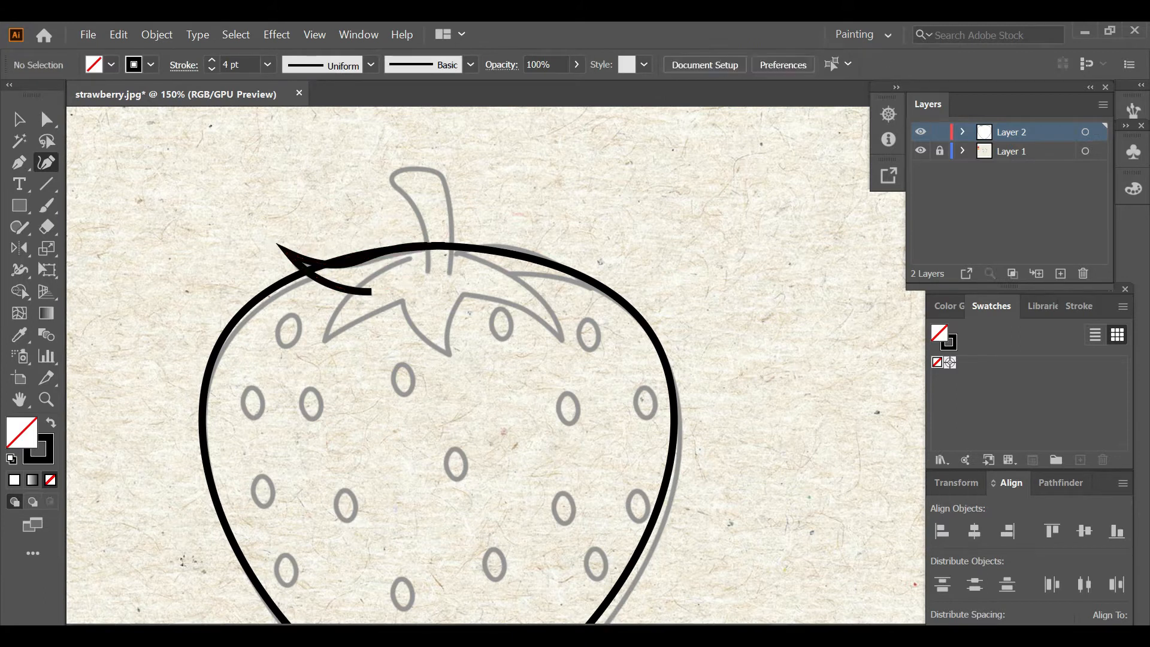
Trace the three-pointed front leaf crown with straight Pen segments through its tips and notches, from left of the stem to its right.
key("p")
left_click(412, 259)
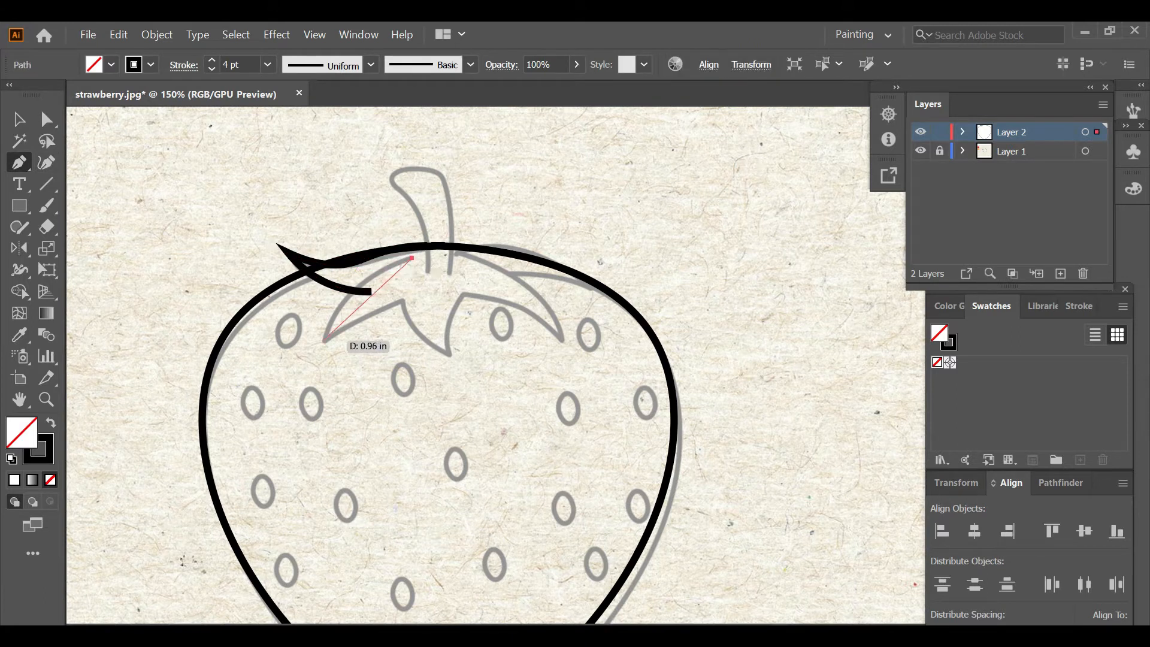
left_click(324, 342)
left_click(401, 299)
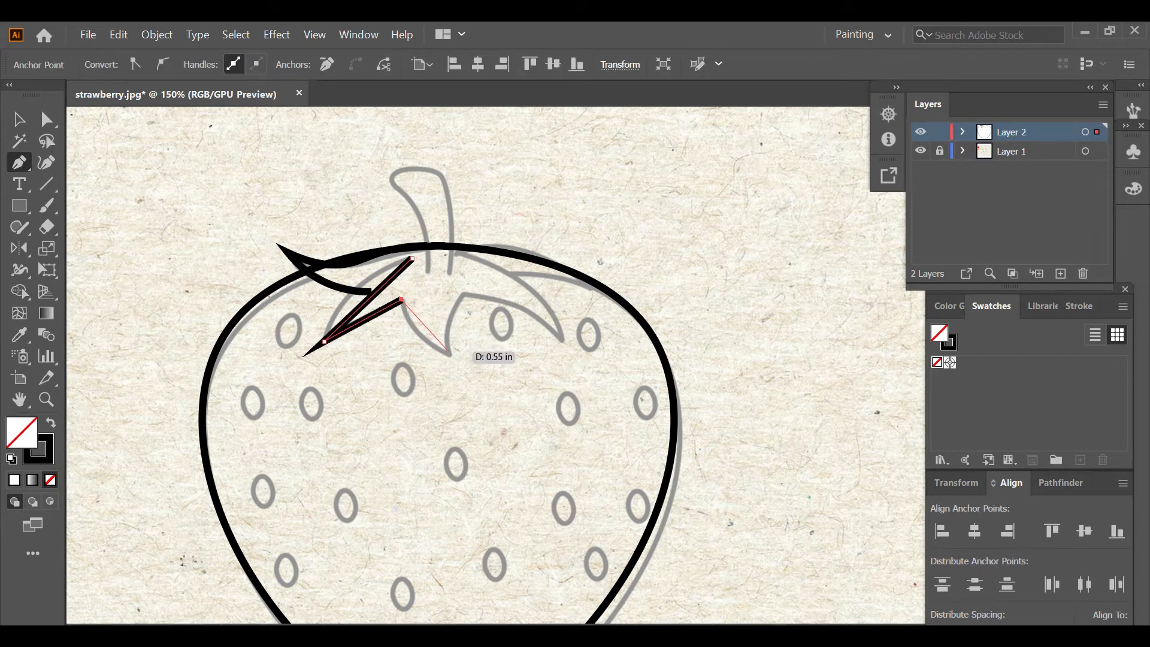
left_click(449, 353)
left_click(463, 292)
left_click(562, 340)
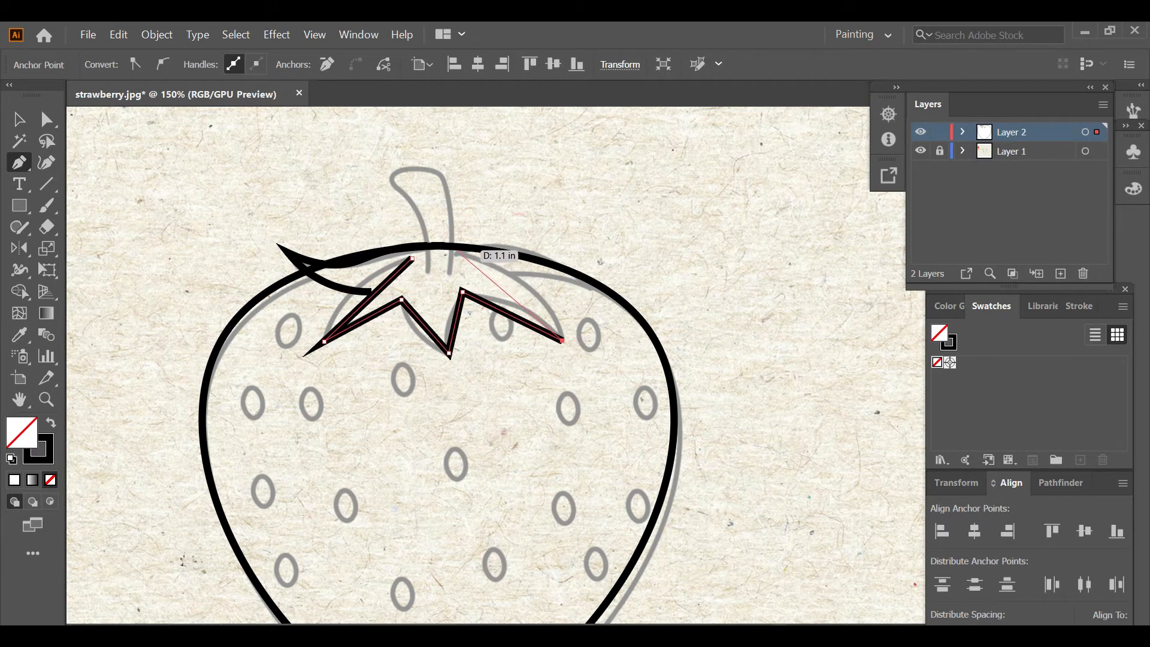
left_click(456, 250)
Bend all six straight edges of the front leaf crown to follow the sketch with the Curvature tool.
left_click(46, 162)
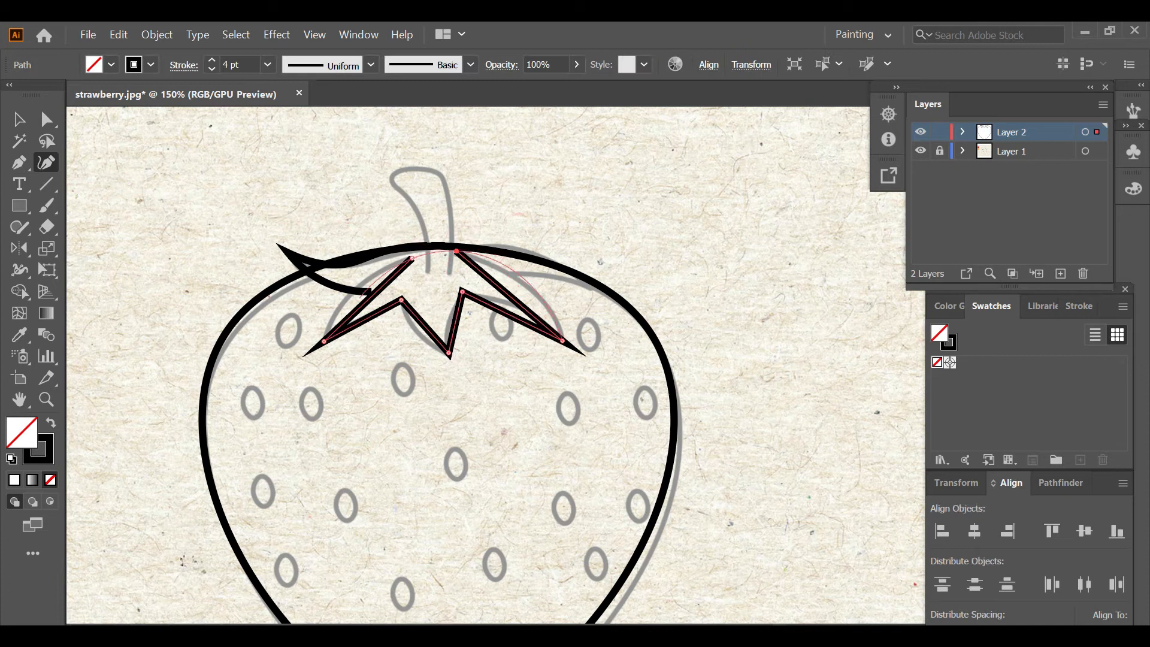
left_click_drag(363, 300, 353, 294)
left_click(372, 308)
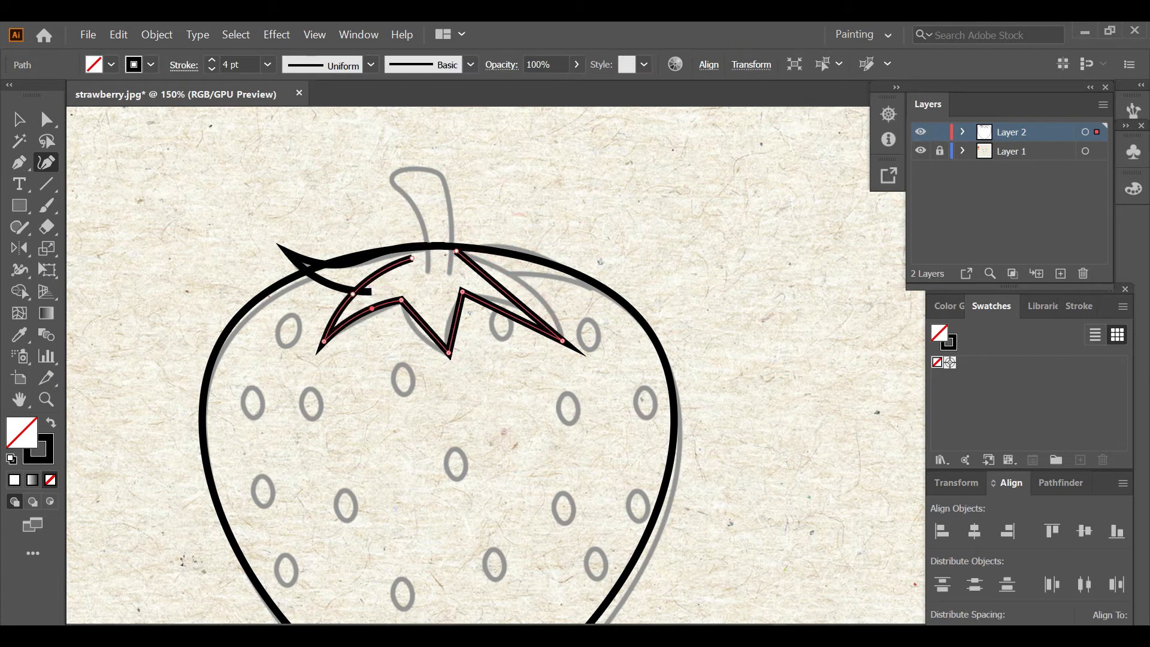
left_click(413, 327)
left_click(449, 317)
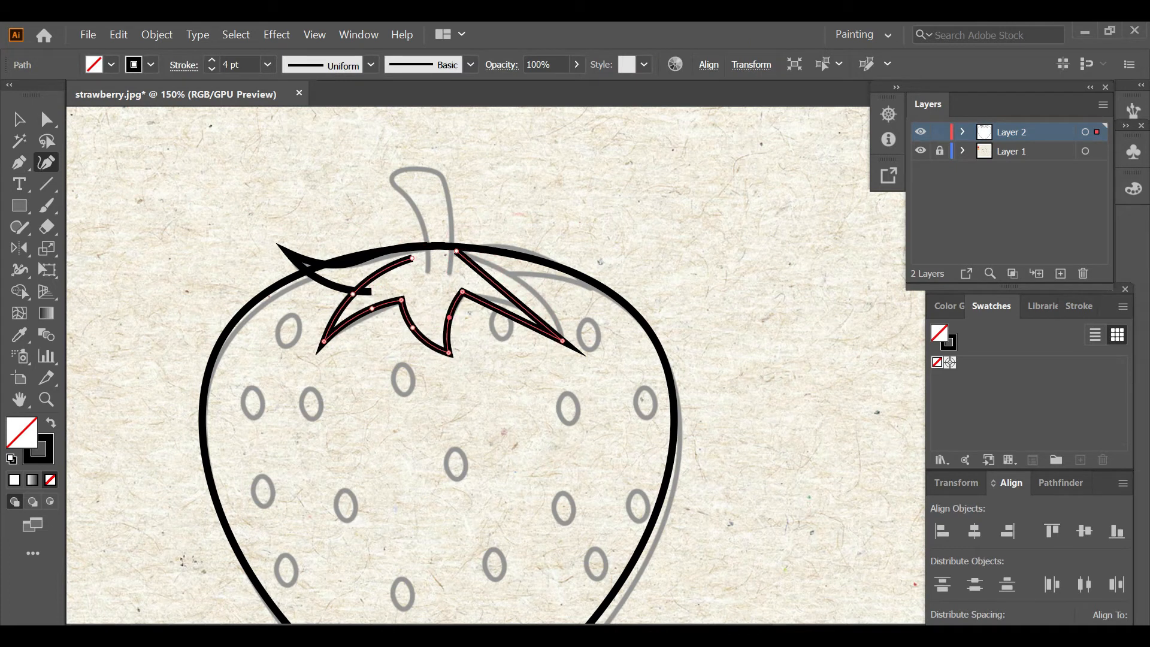
left_click(529, 285)
left_click(520, 307)
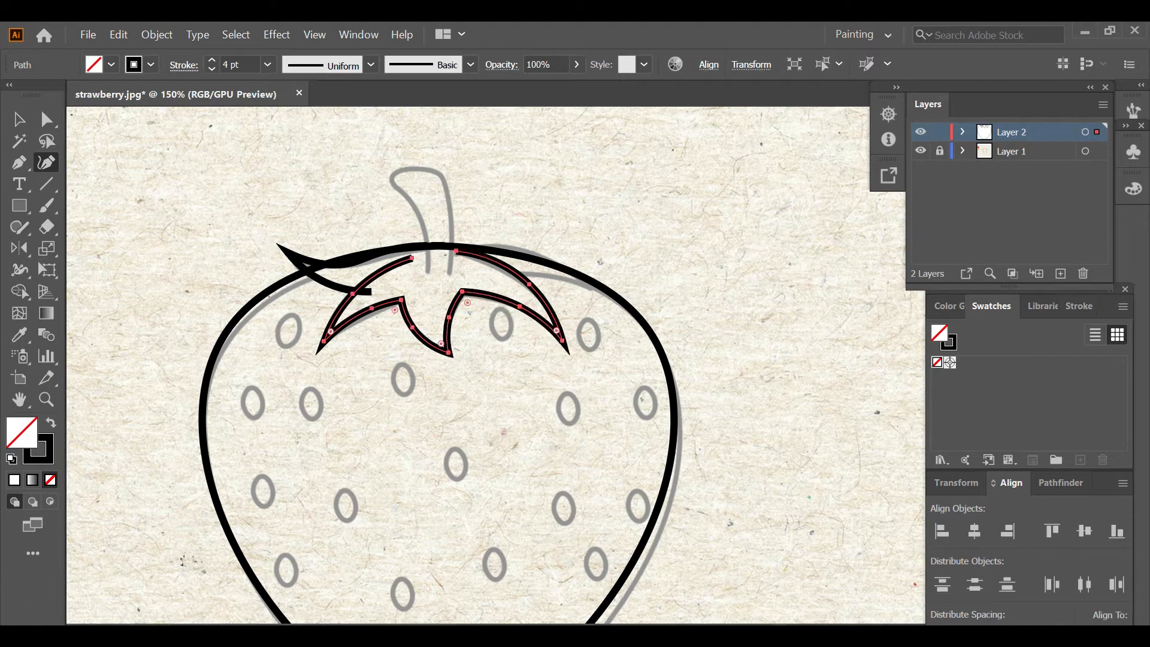
key("ctrl+shift+a")
Trace the narrow right leaf behind the crown, curve both its edges to match the sketch, and adjust the left leaf's upper edge.
key("p")
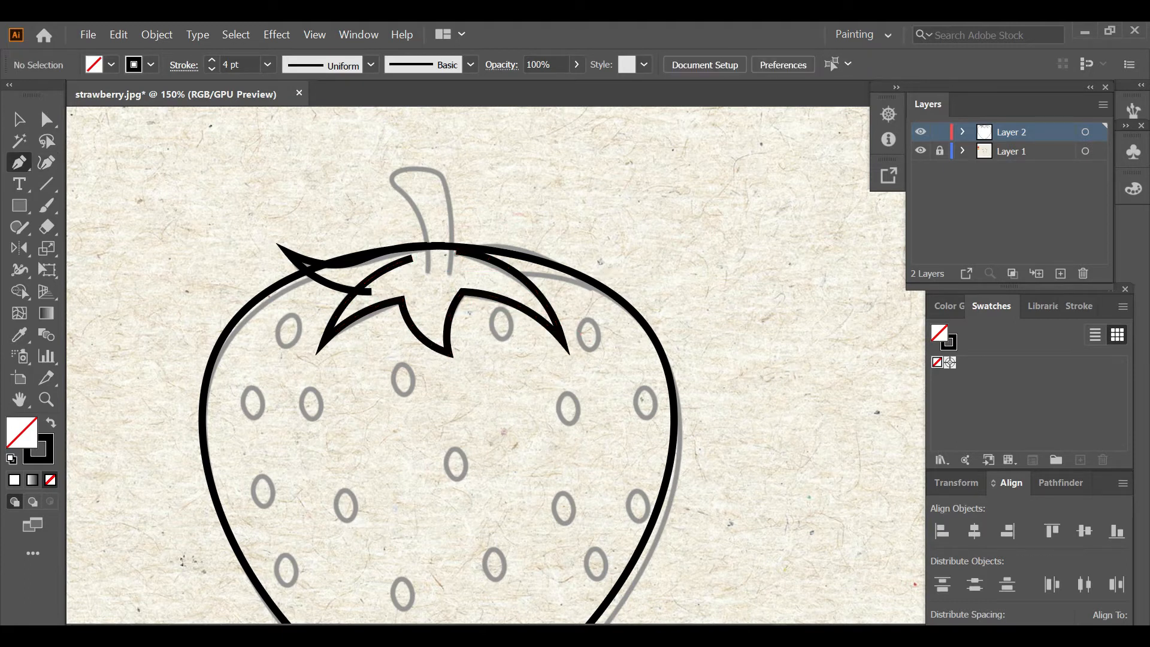
left_click_drag(612, 301, 517, 274)
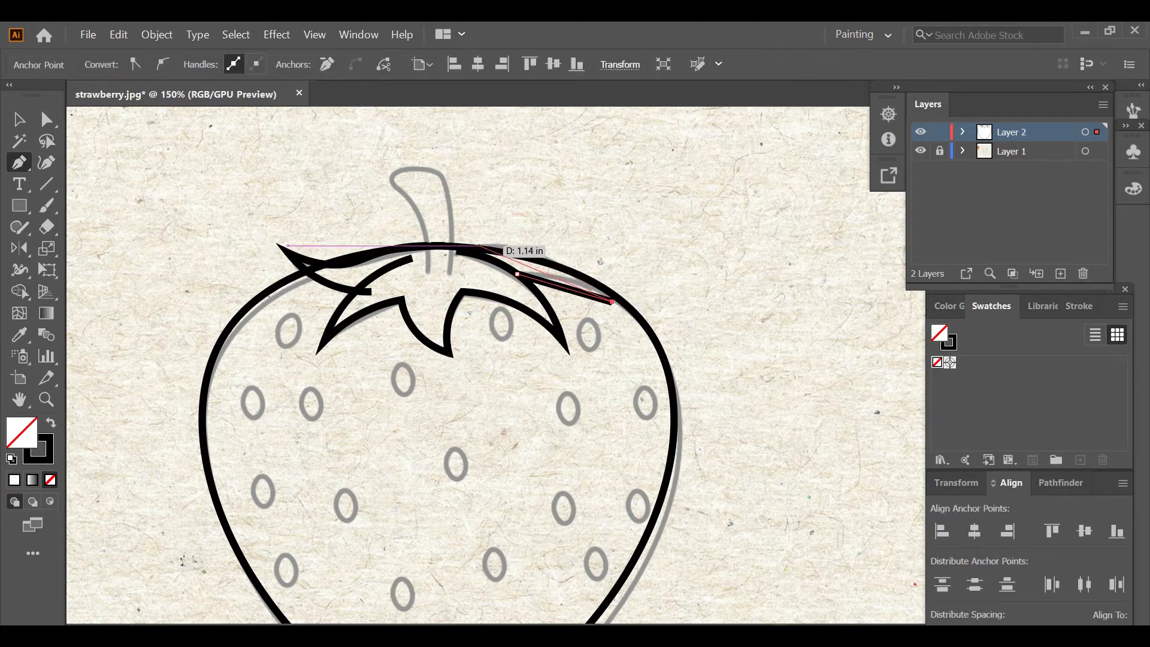
left_click(475, 248)
key("shift+grave")
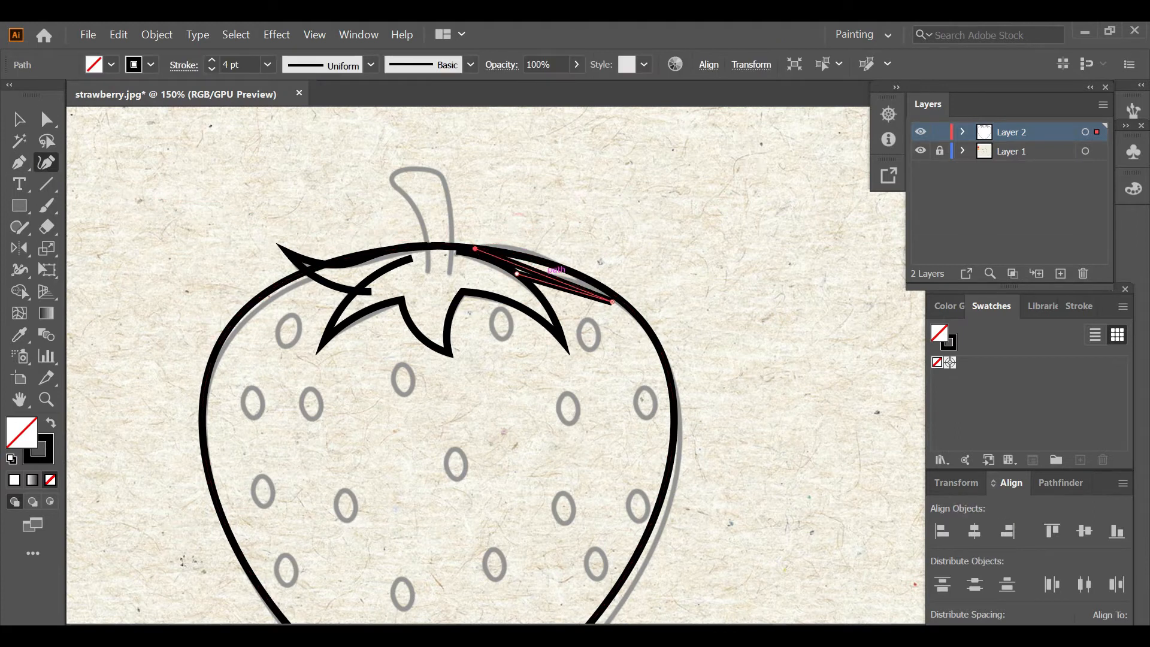
left_click(612, 301)
left_click_drag(556, 285, 560, 277)
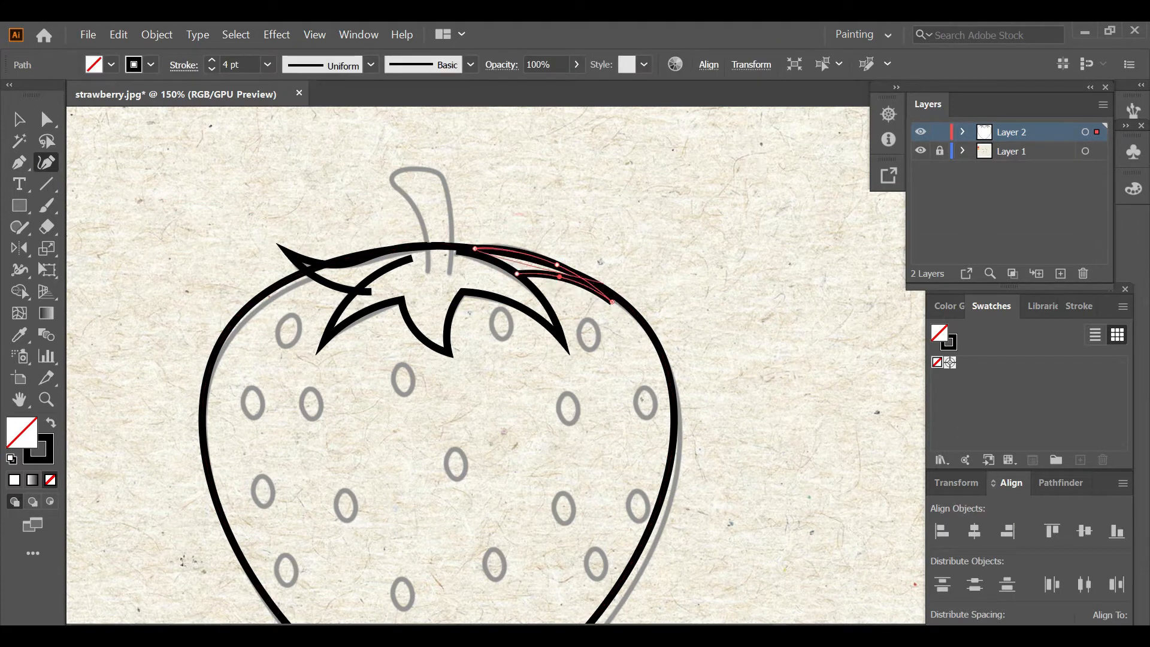
left_click(353, 262)
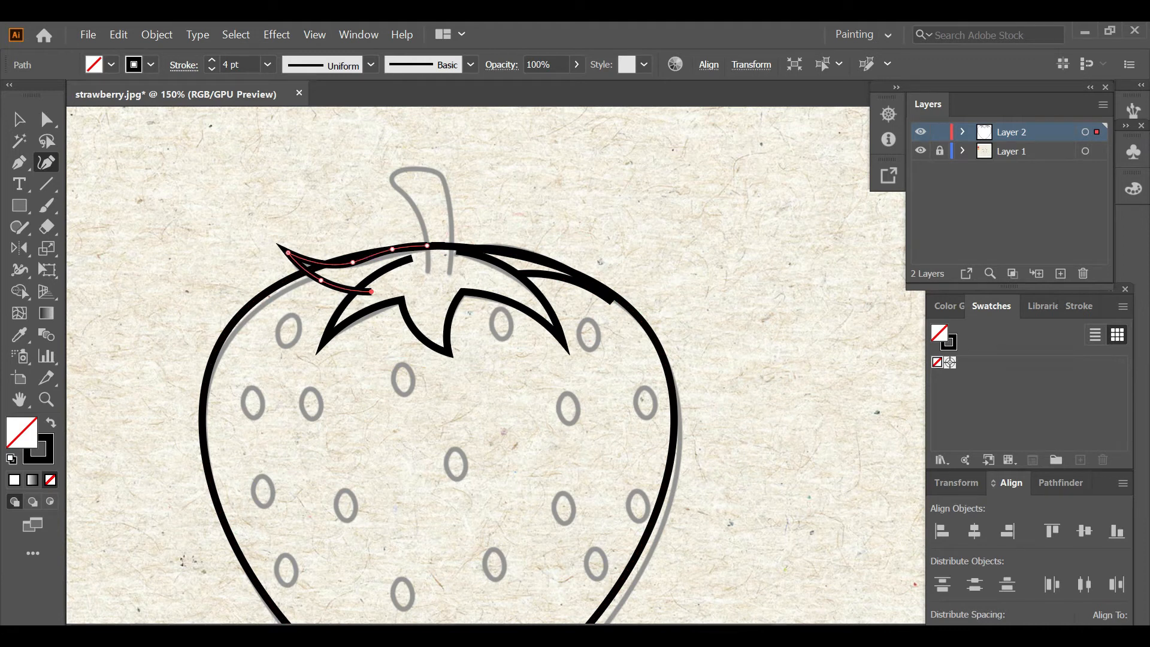
key("Escape")
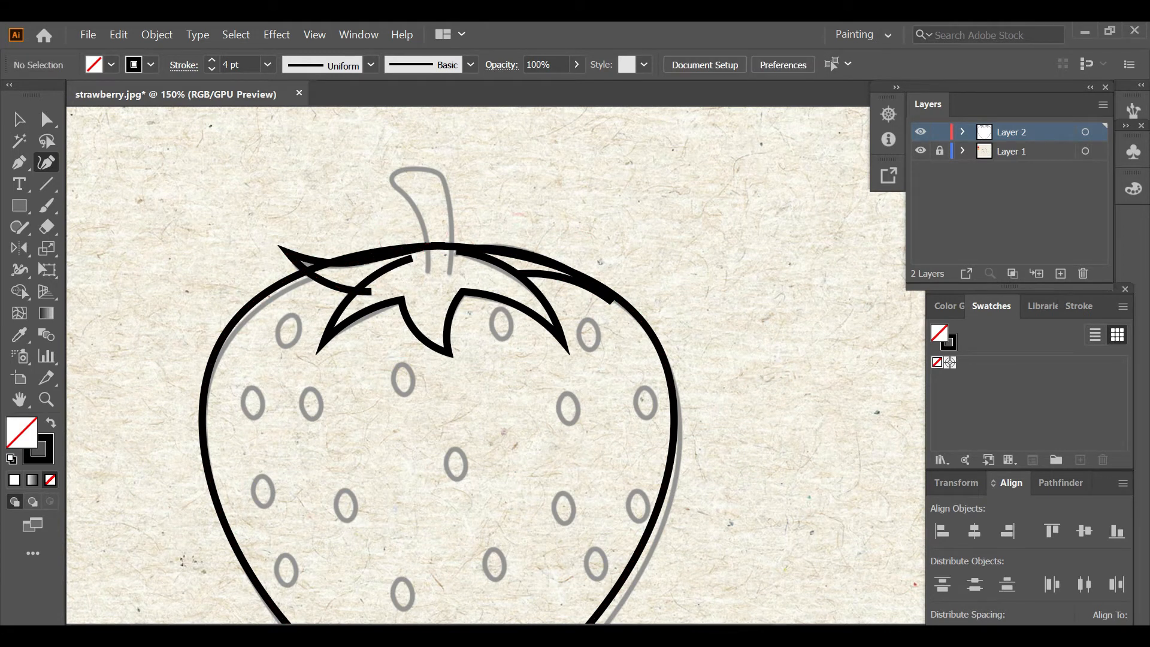
Select all line art and remove the small left leaf's lower end that overshoots the front leaf crown, using Shape Builder.
key("v")
key("ctrl+a")
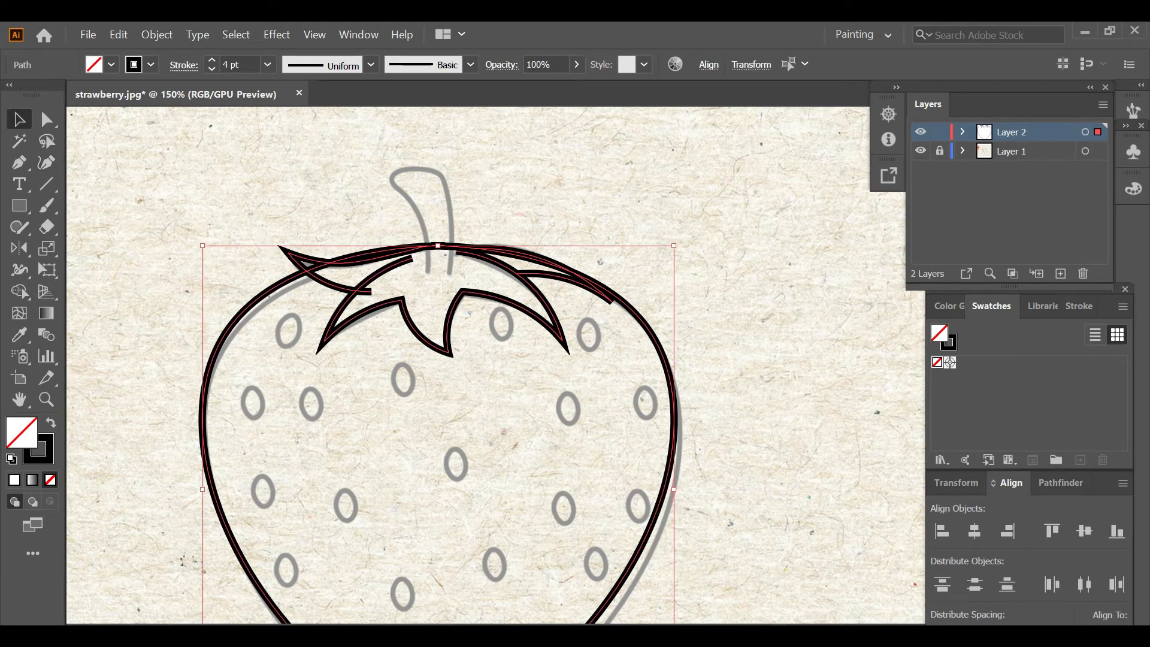
key("shift+m")
scroll(376, 276, "up", 5)
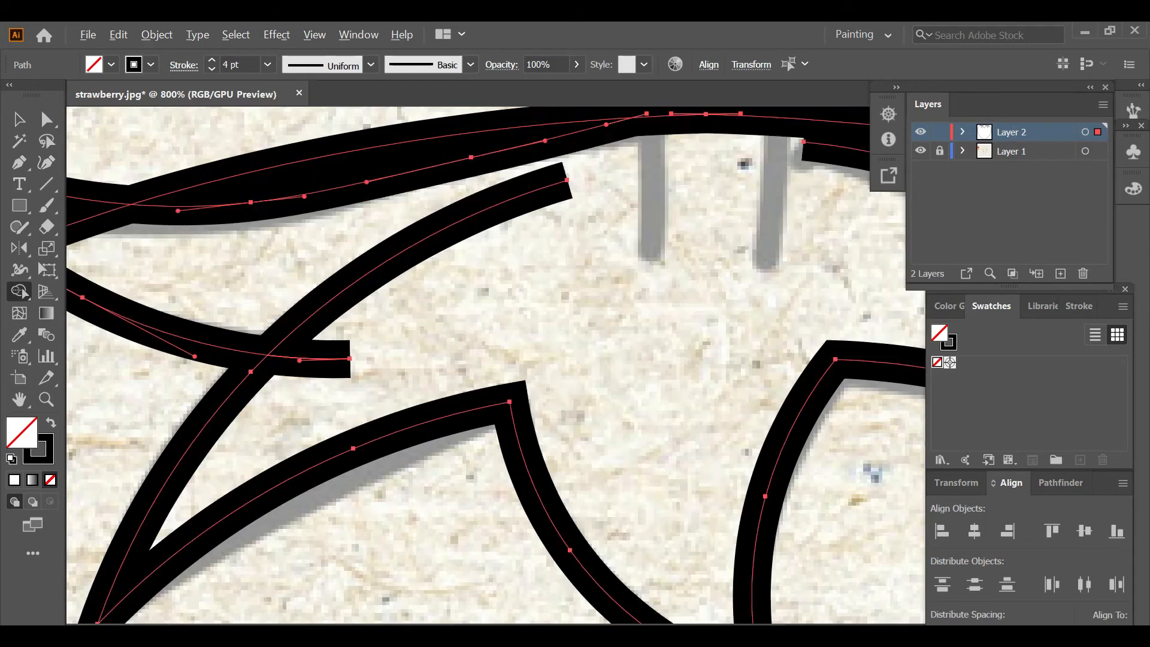
left_click(335, 357, "alt")
scroll(336, 353, "down", 4)
scroll(375, 279, "up", 4)
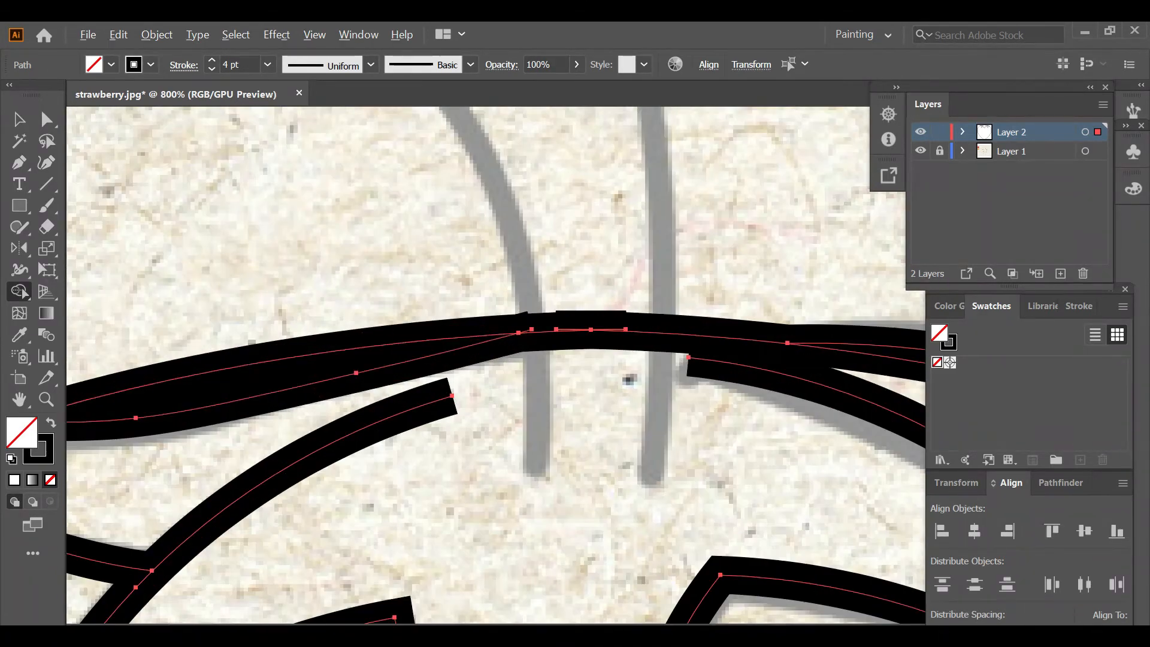
Remove the stretches of body outline running above and through the small left leaf with Shape Builder.
left_click(328, 344, "alt")
scroll(328, 344, "down", 5)
scroll(258, 366, "up", 4)
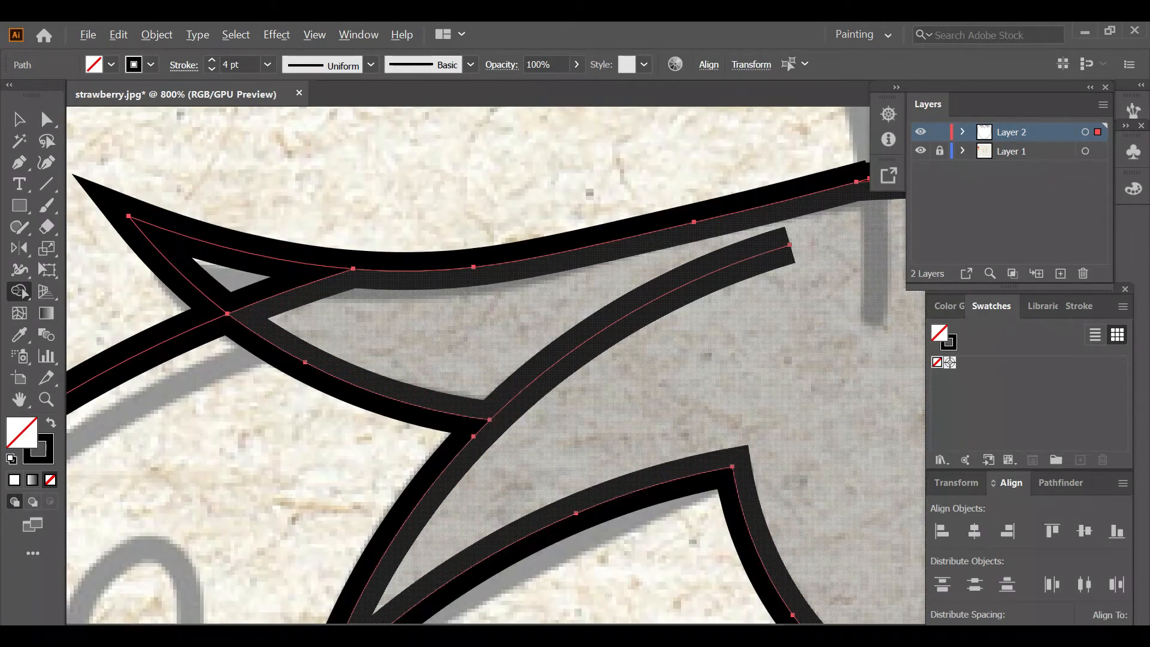
left_click(258, 364, "alt")
scroll(258, 364, "down", 4)
key("ctrl+shift+a")
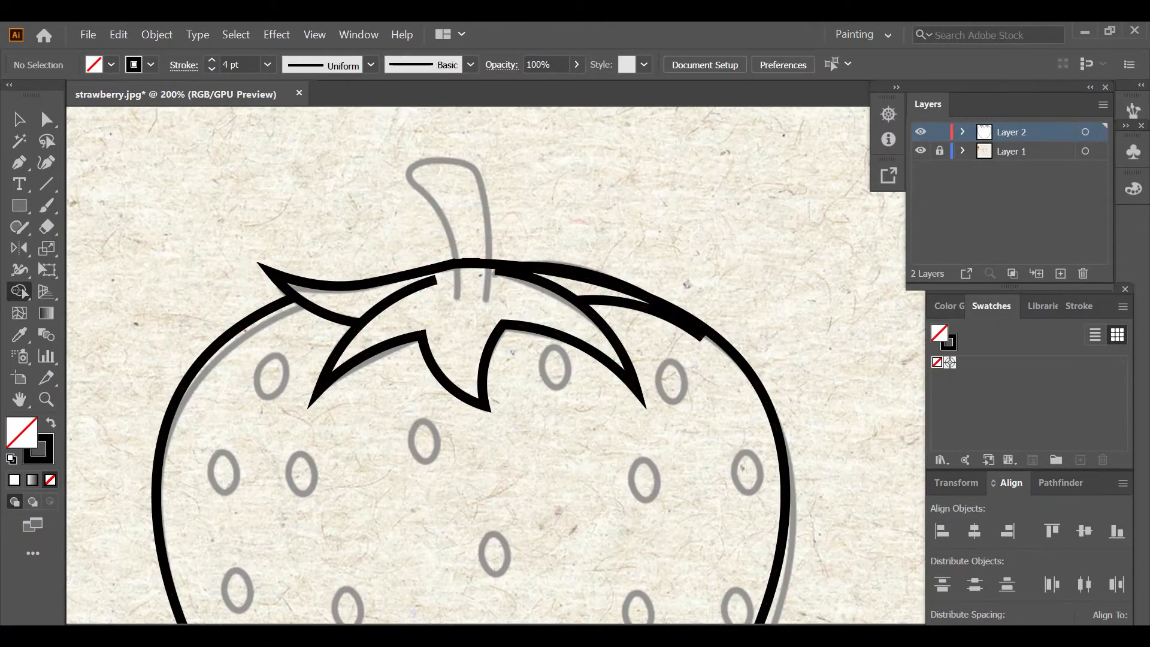
Draw a single curved path with the Pen tool along the middle of the sketched stem, from the leaf crown to its tip.
scroll(603, 207, "down", 1)
scroll(604, 207, "up", 2)
key("p")
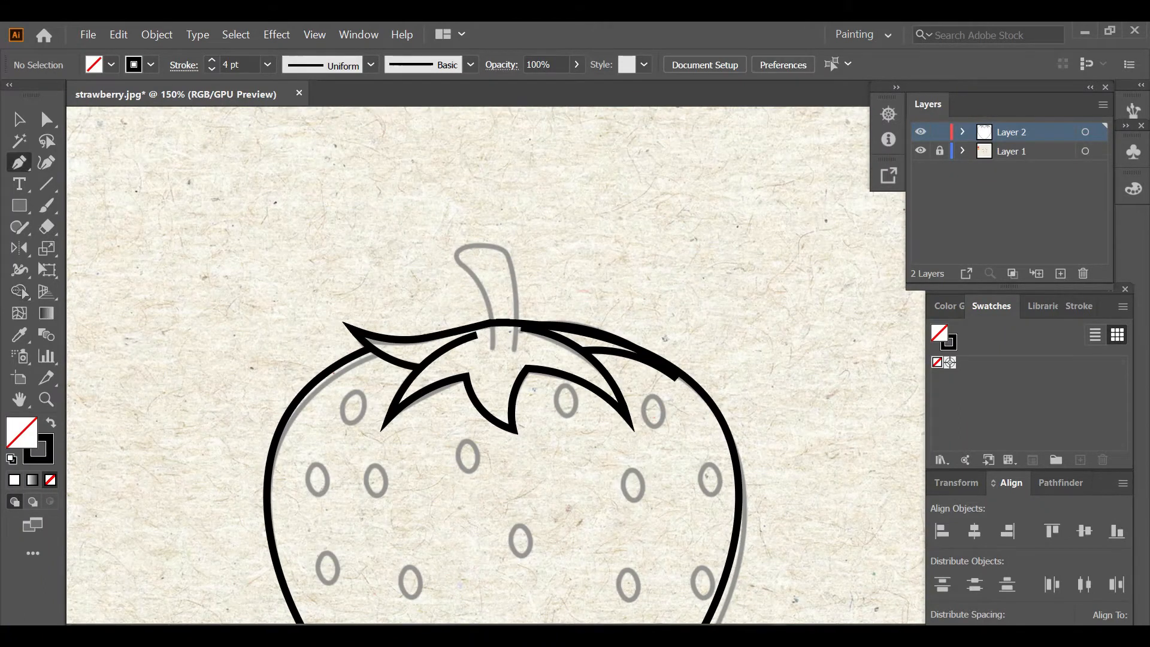
left_click(492, 351)
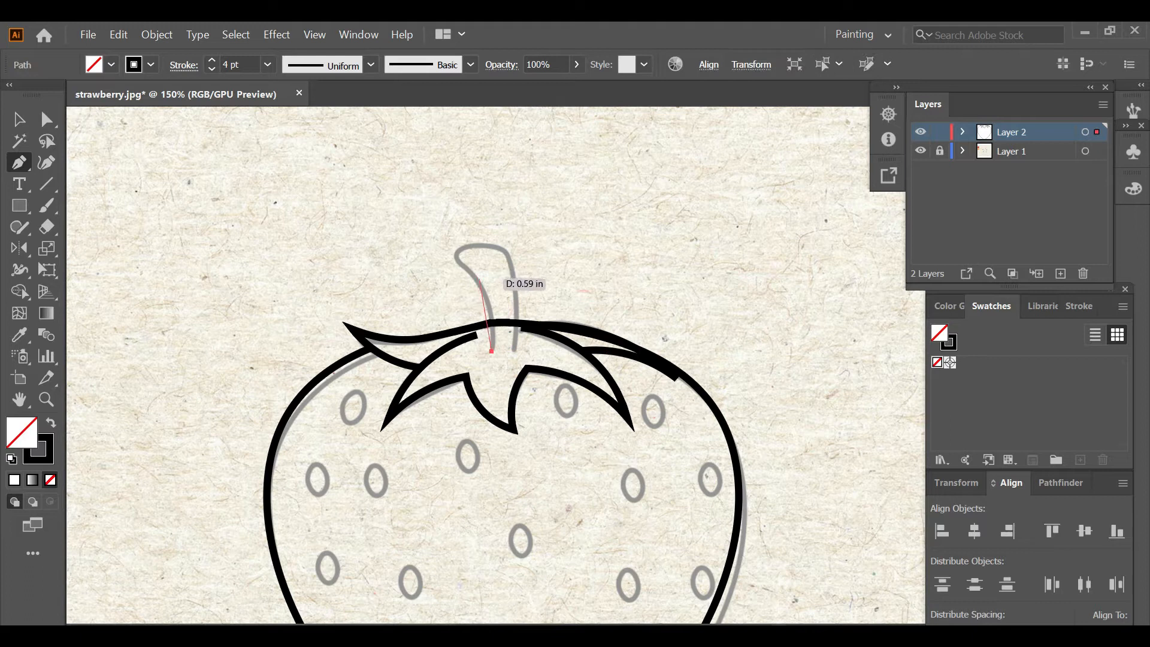
key("ctrl+z")
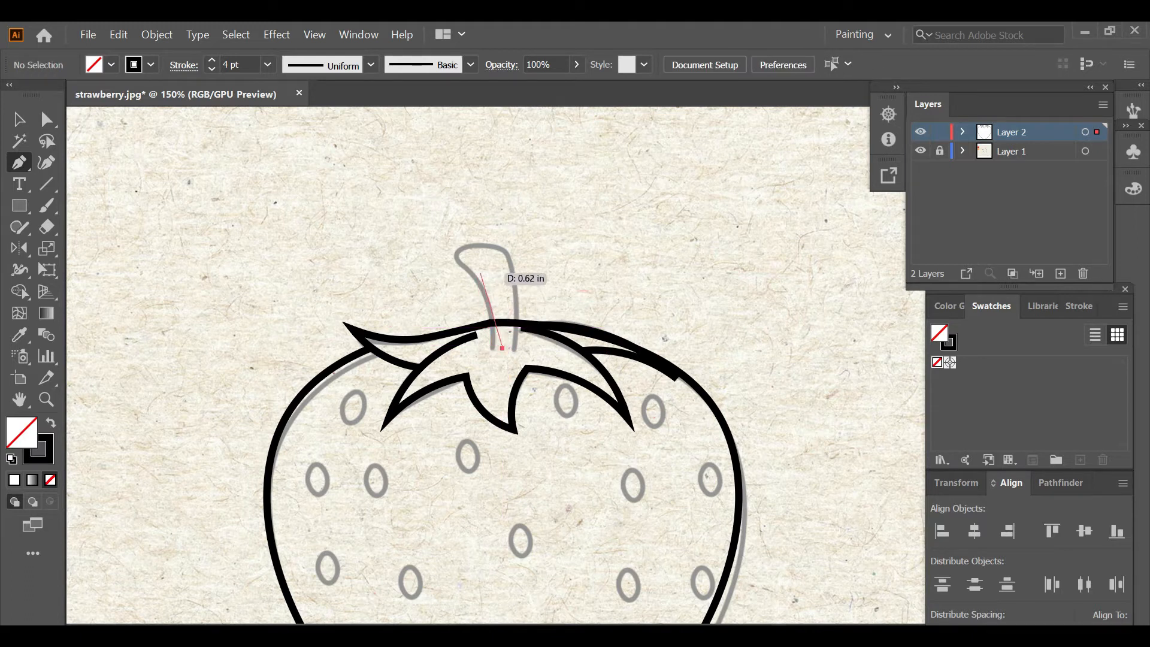
left_click_drag(473, 253, 431, 217)
key("v")
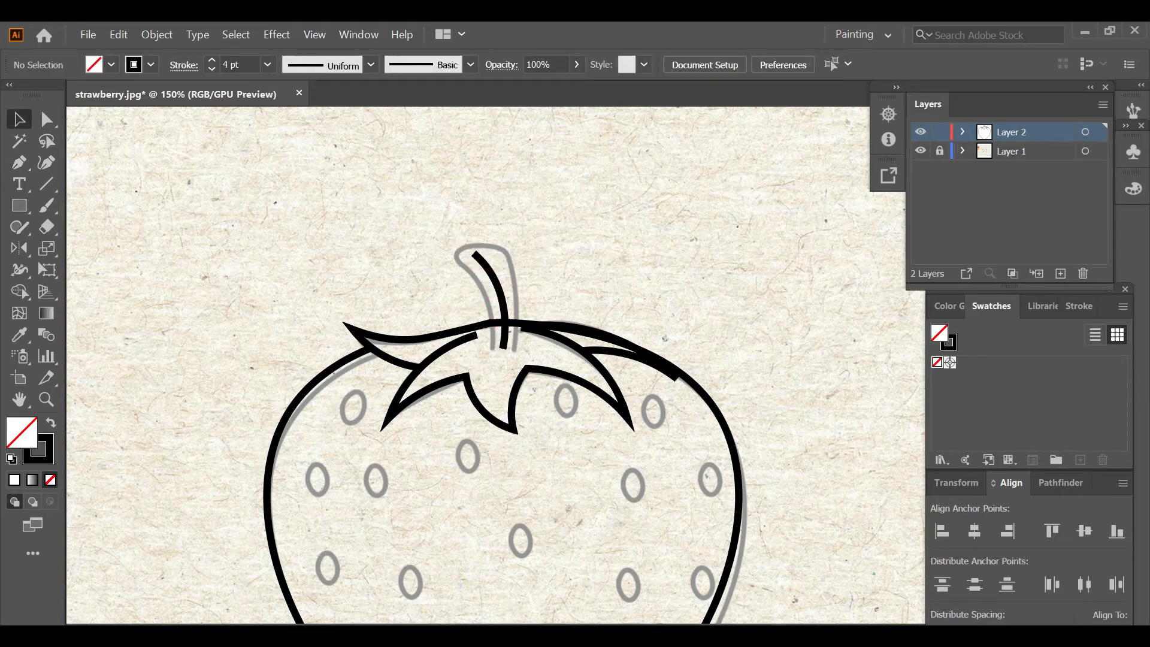
Give the stem stroke round caps and widen it with the Width tool to fill the sketched stem, thicker at the tip than the base.
left_click(496, 294)
left_click(184, 65)
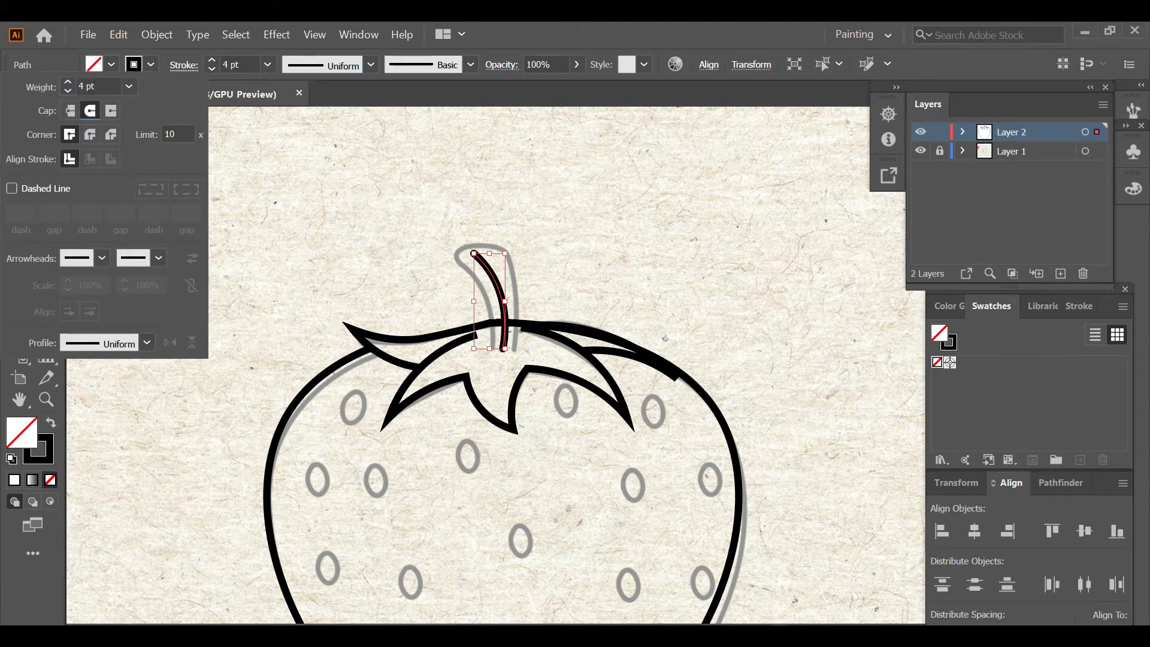
key("Escape")
key("shift+w")
scroll(487, 266, "up", 2)
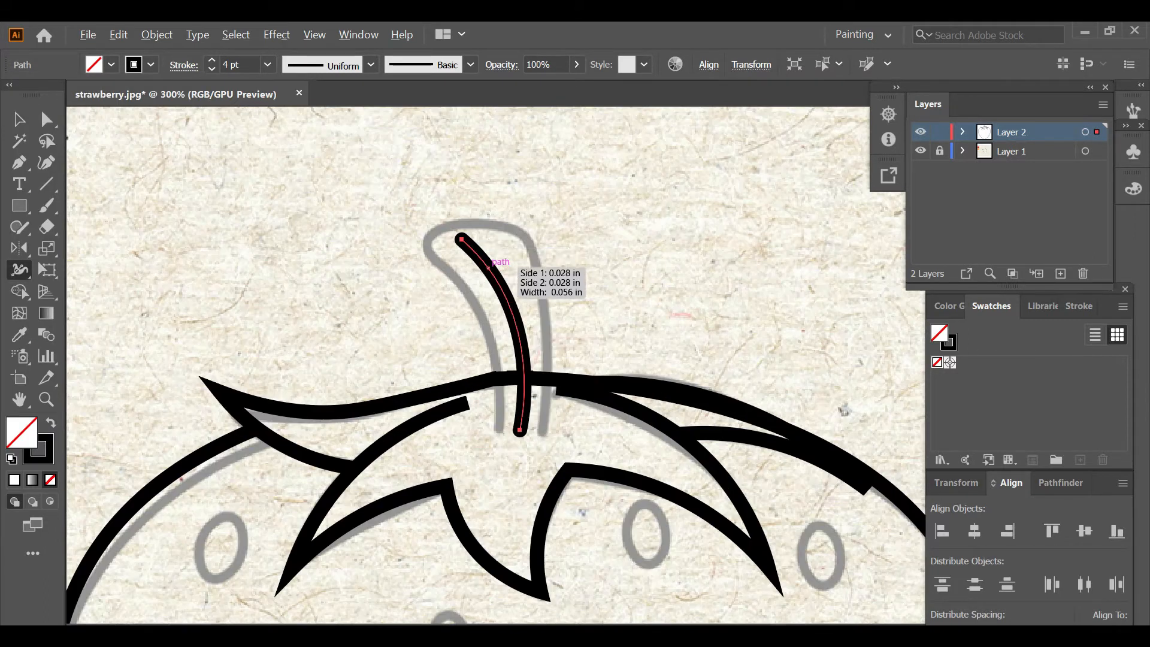
left_click_drag(484, 216, 484, 216)
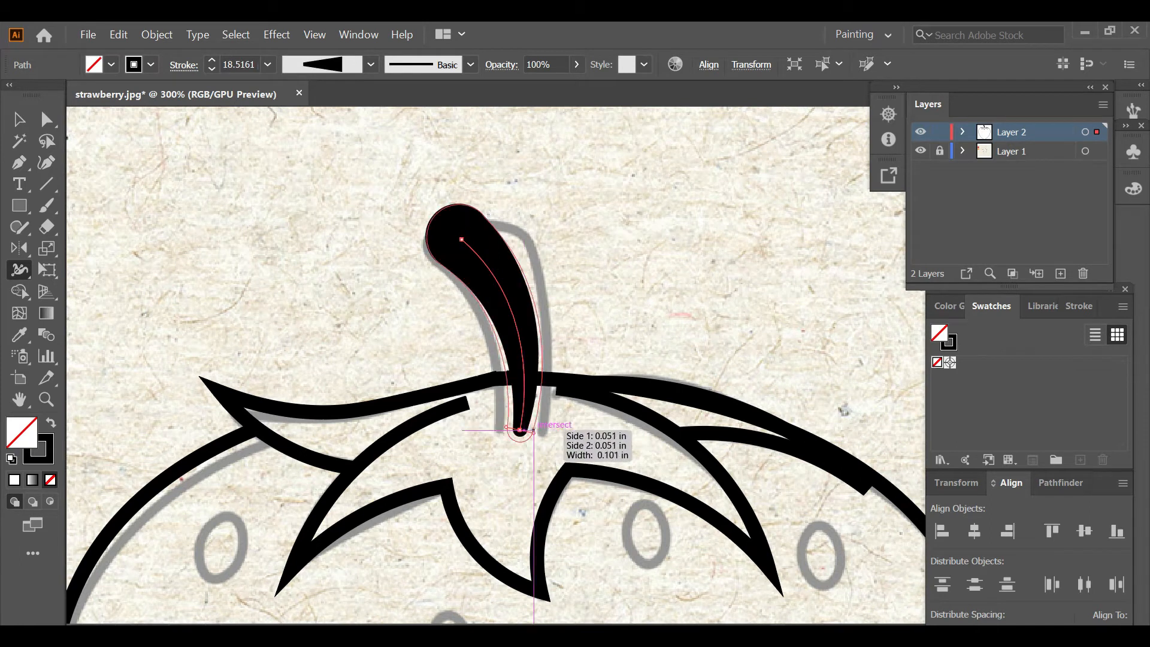
Taper both open ends of the front leaf crown's outline to fine points beside the stem with the Width tool.
key("ctrl+shift+a")
key("ctrl+minus")
key("ctrl+minus")
key("ctrl+minus")
key("ctrl+minus")
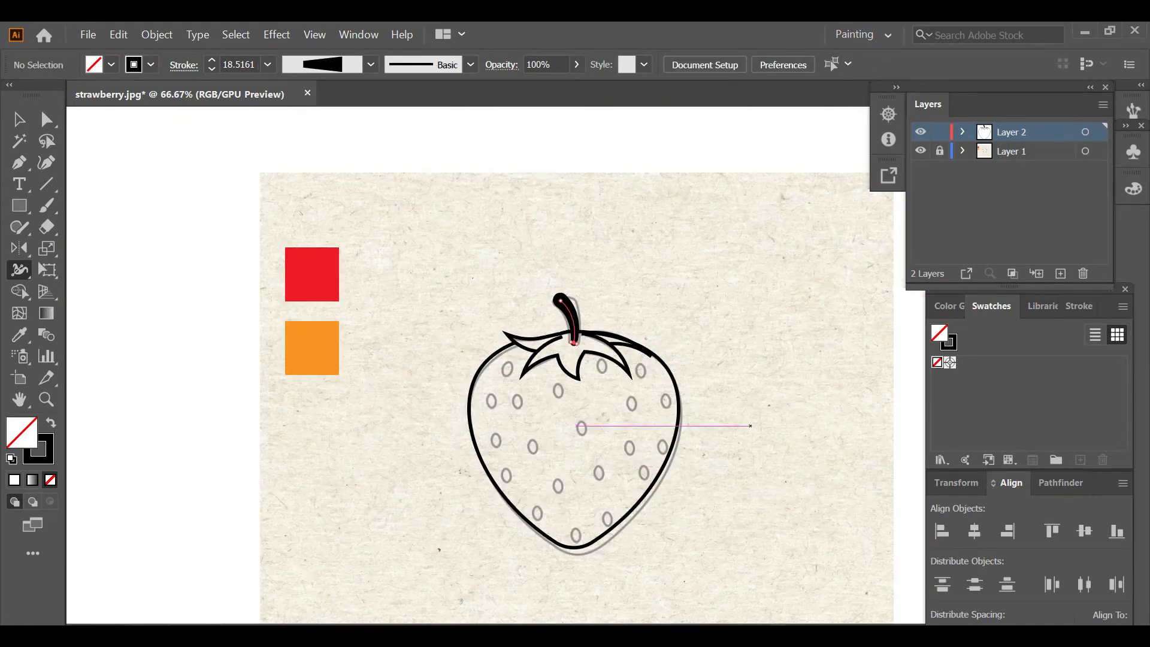
scroll(559, 344, "up", 5)
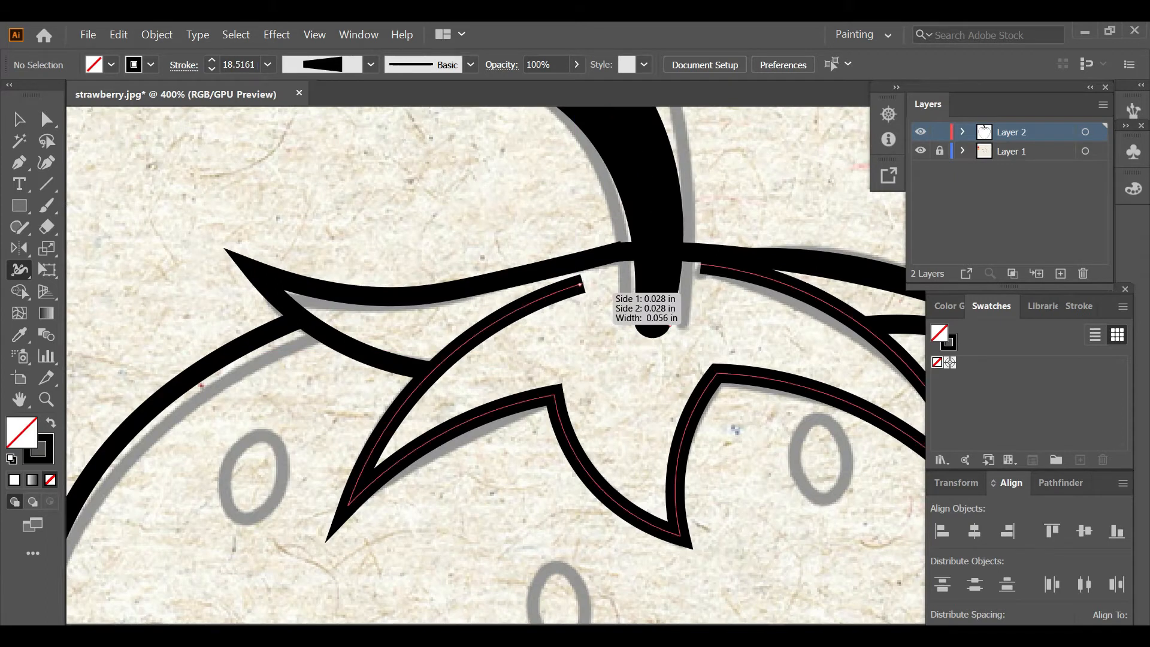
left_click_drag(582, 284, 581, 280)
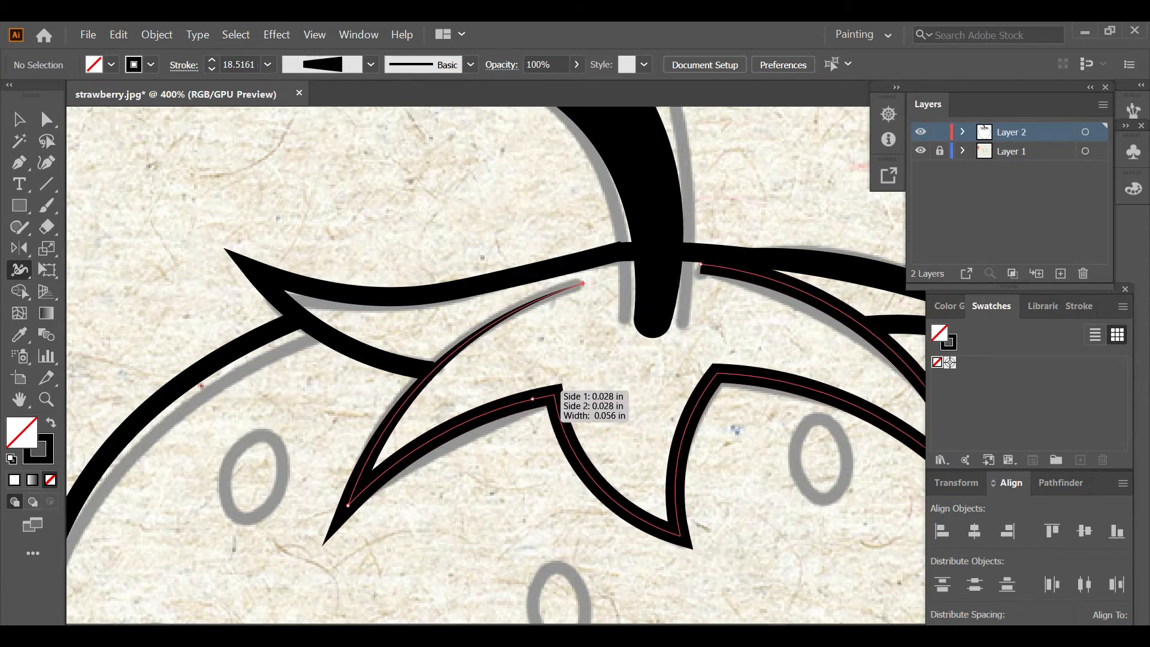
left_click_drag(703, 265, 702, 261)
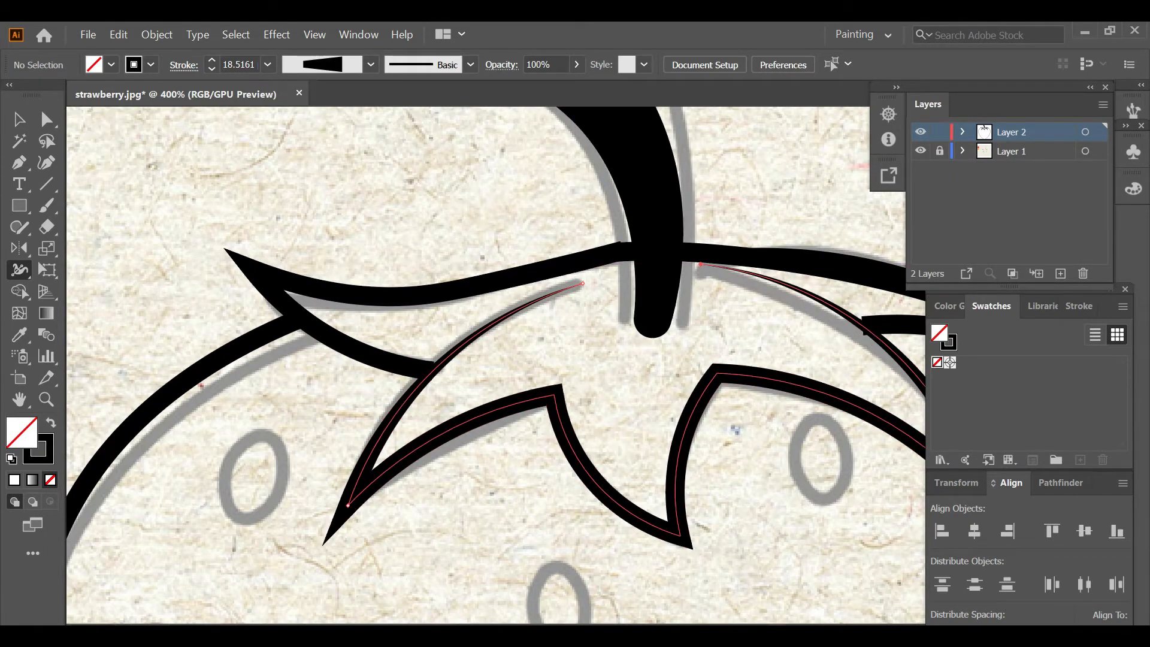
Taper the lower end of the small left leaf and the inner end of the right leaf where they meet the front crown.
scroll(496, 365, "down", 2)
scroll(496, 365, "right", 2)
scroll(366, 335, "up", 2)
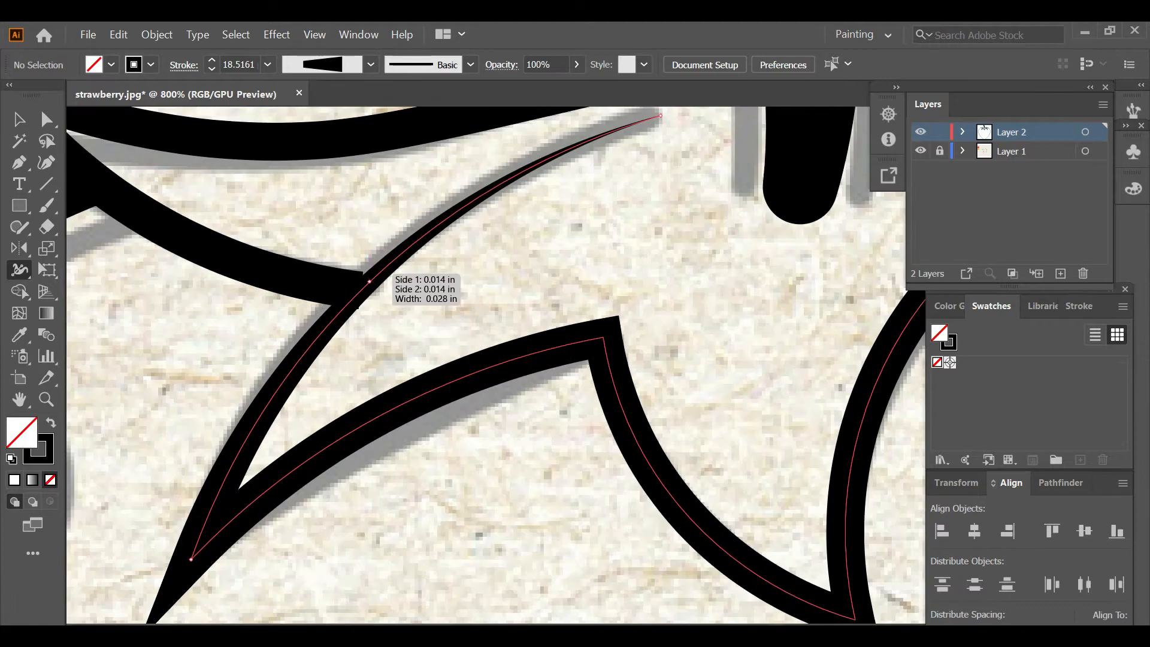
left_click_drag(370, 281, 367, 282)
scroll(366, 283, "down", 3)
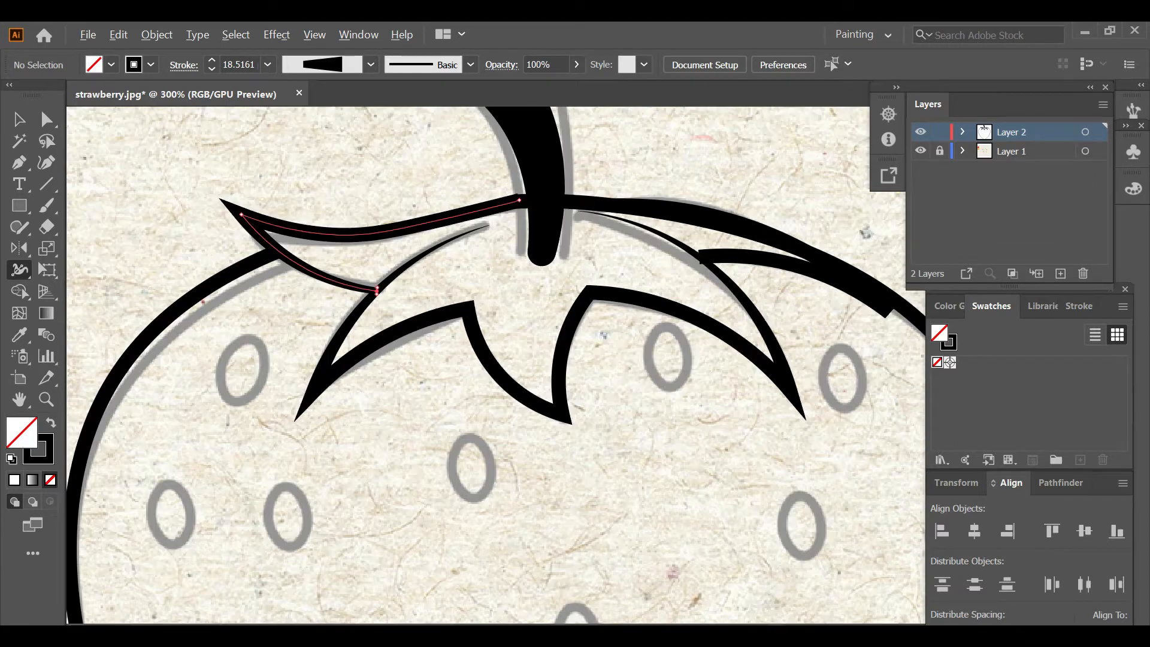
scroll(641, 269, "right", 2)
scroll(591, 256, "up", 3)
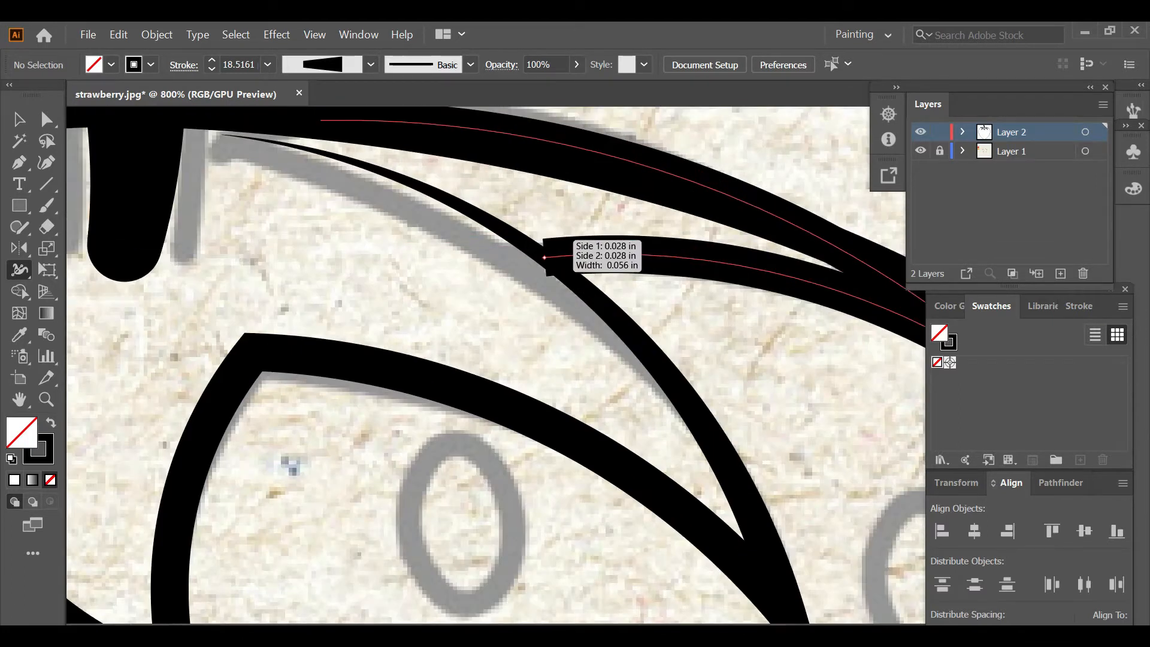
left_click_drag(545, 257, 545, 257)
scroll(545, 257, "down", 4)
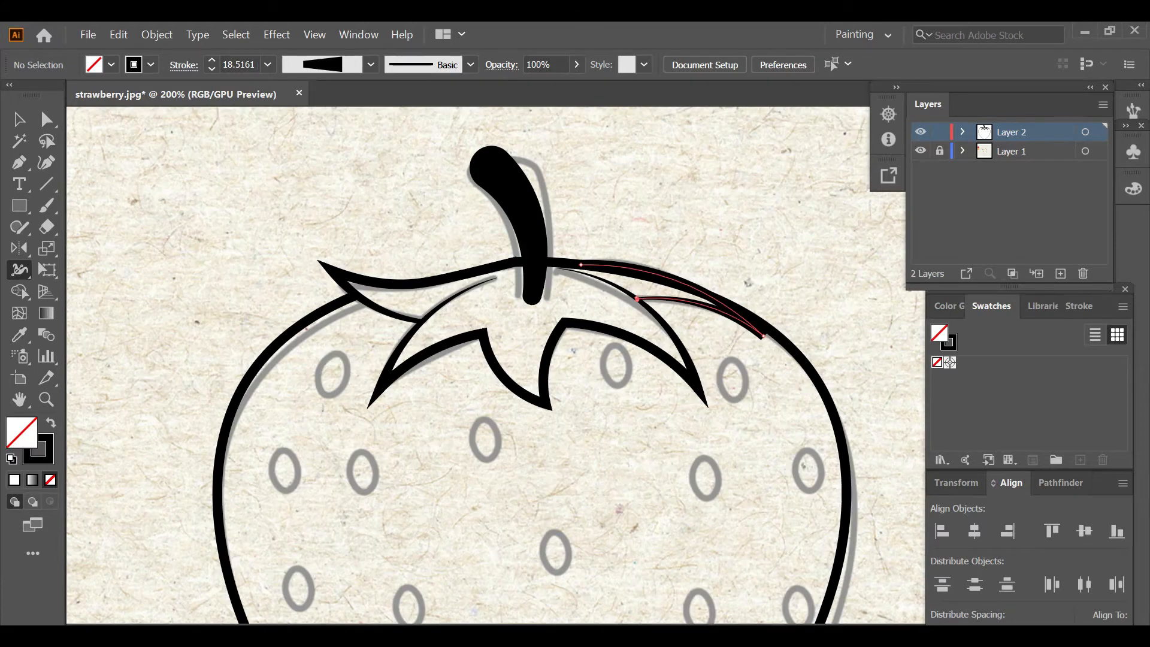
Merge the body area below the leaves and the whole leaf crown area into two separate closed shapes with Shape Builder.
key("v")
key("ctrl+0")
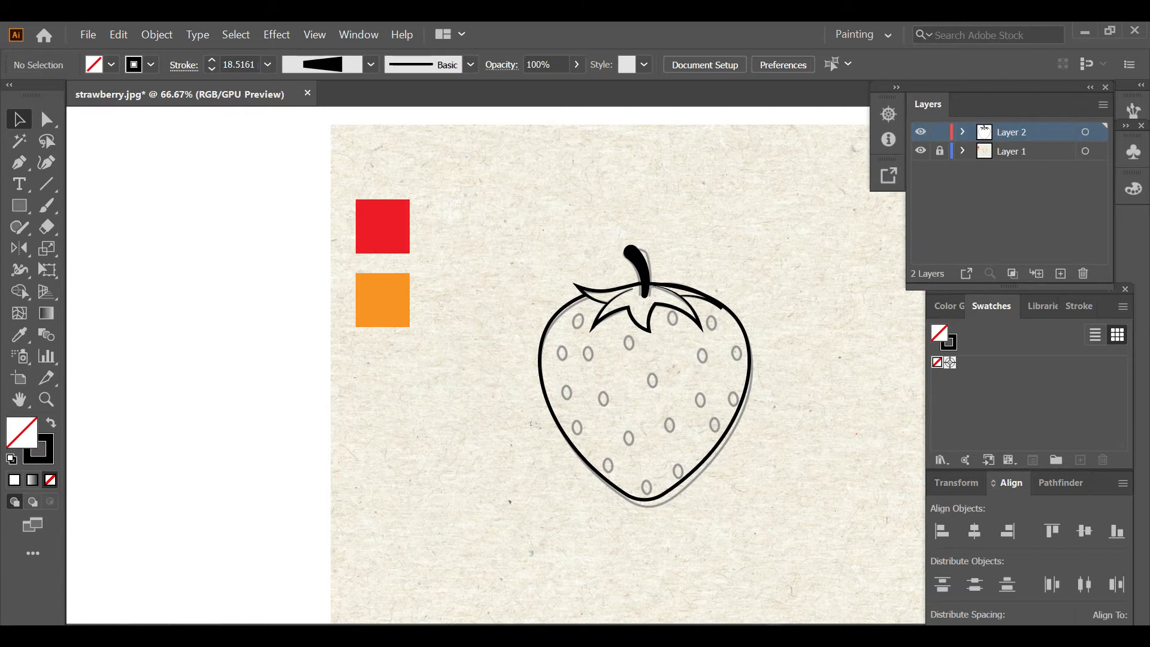
left_click(750, 346)
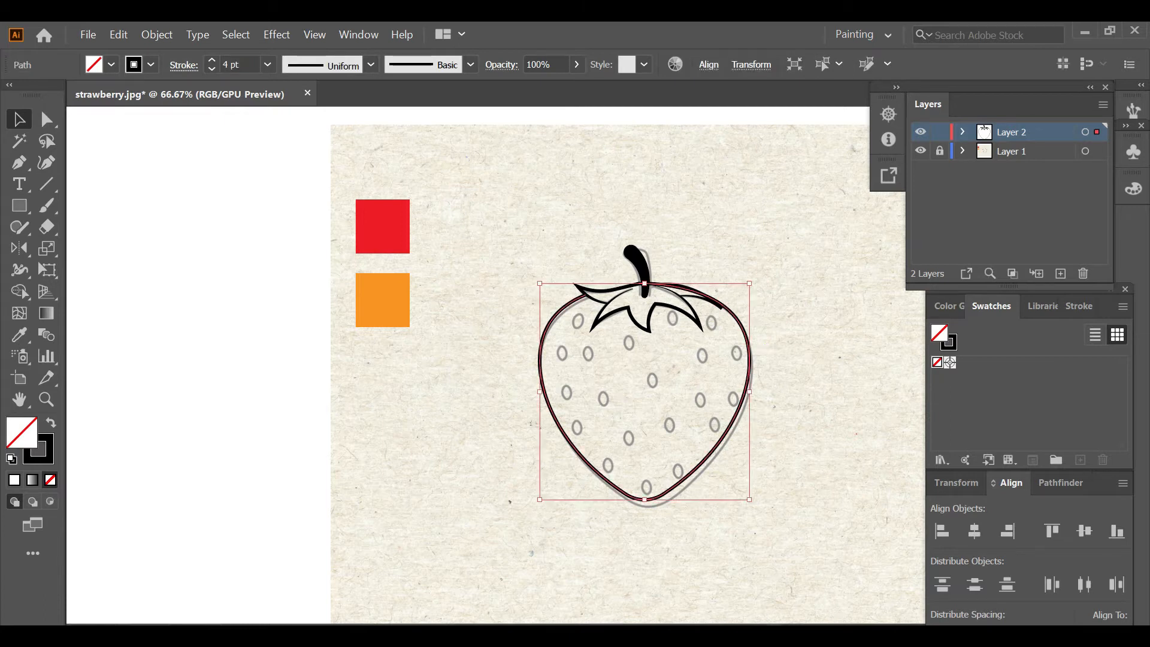
key("ctrl+shift+a")
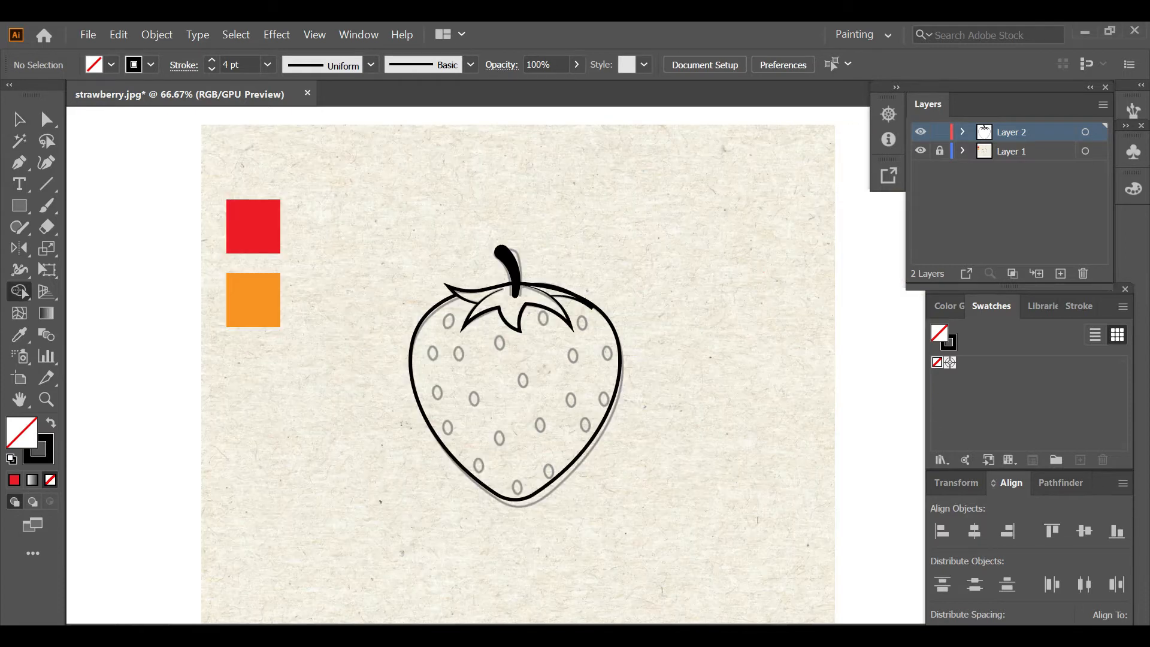
left_click_drag(365, 205, 425, 347)
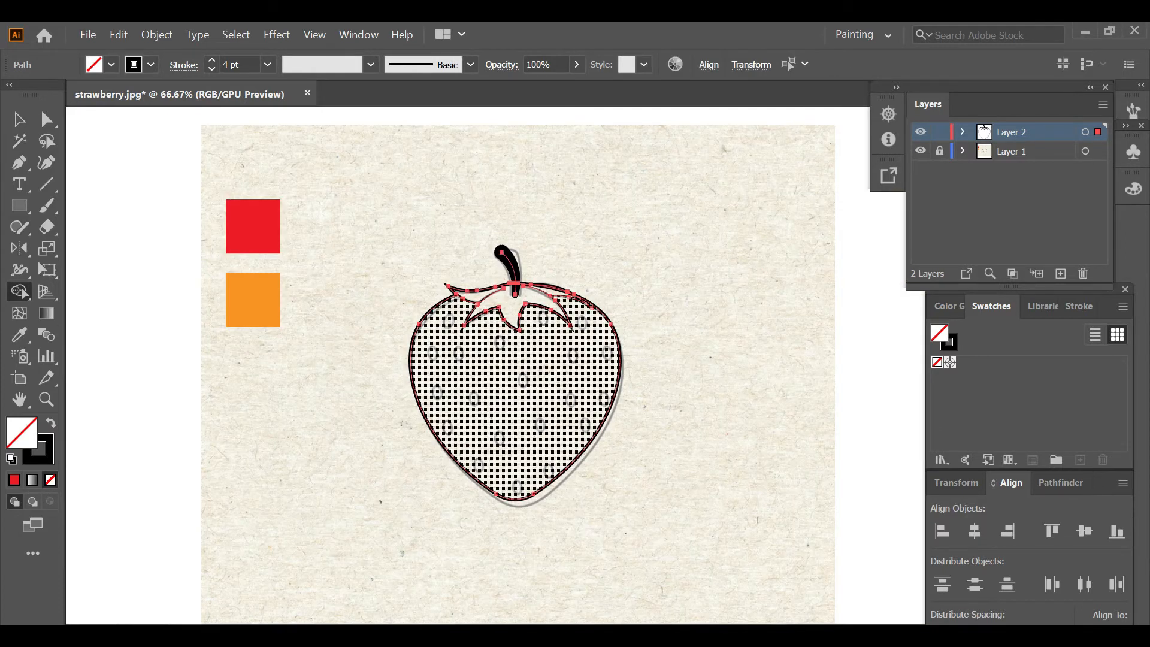
scroll(498, 318, "up", 3)
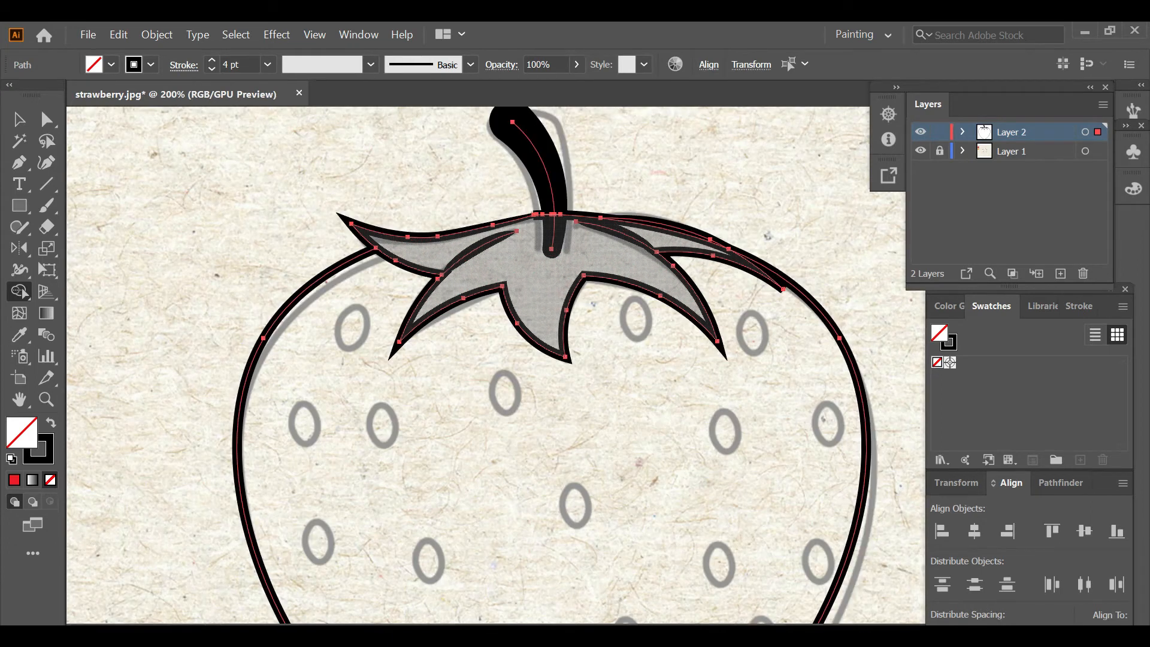
key("ctrl+0")
key("v")
key("ctrl+shift+a")
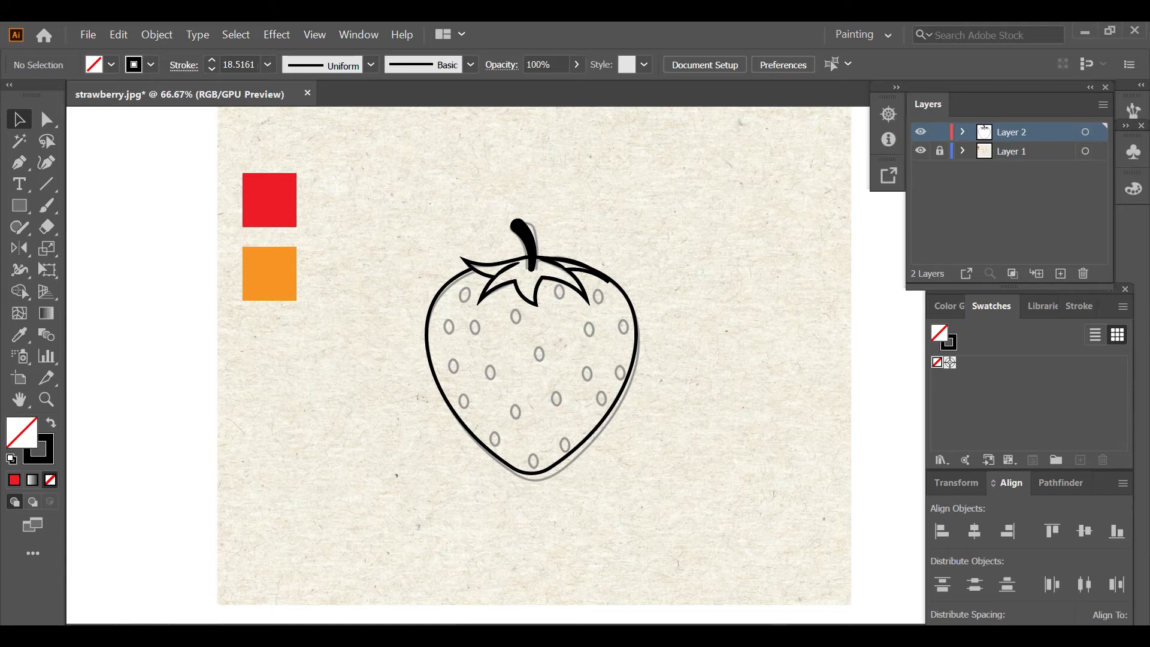
Lock Layer 2 and add a new layer directly above the sketch layer.
left_click(940, 132)
left_click(1019, 151)
left_click(1060, 273)
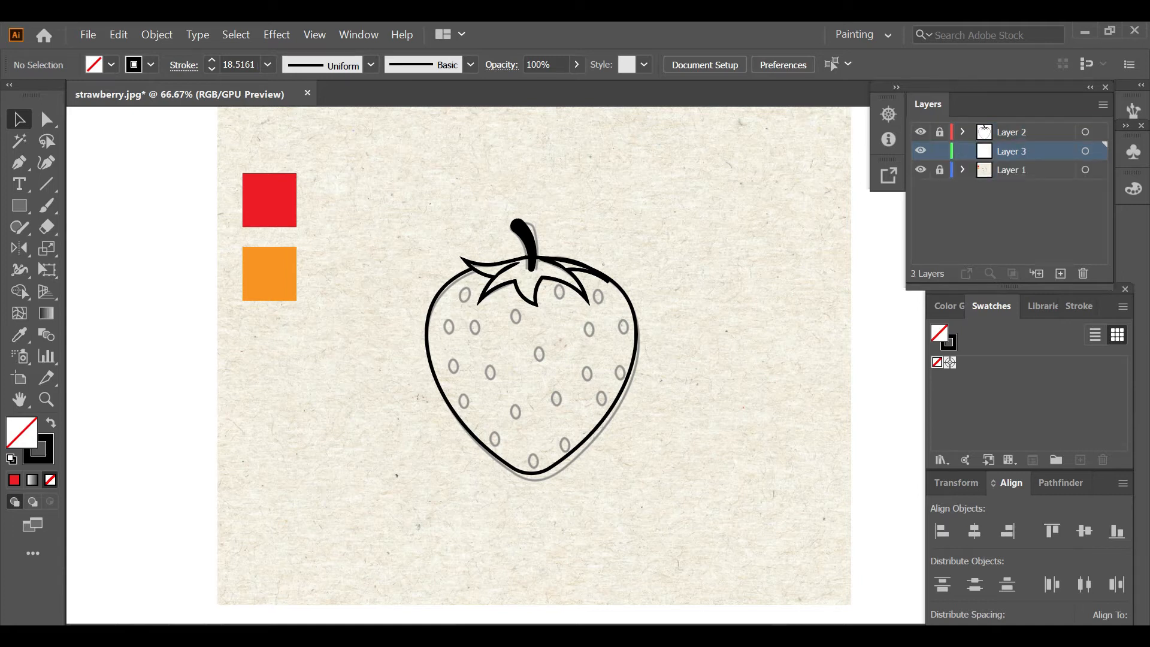
Copy all line art except the stem from Layer 2 onto Layer 3, leaving Layer 2 locked.
left_click(1019, 132)
left_click(637, 338)
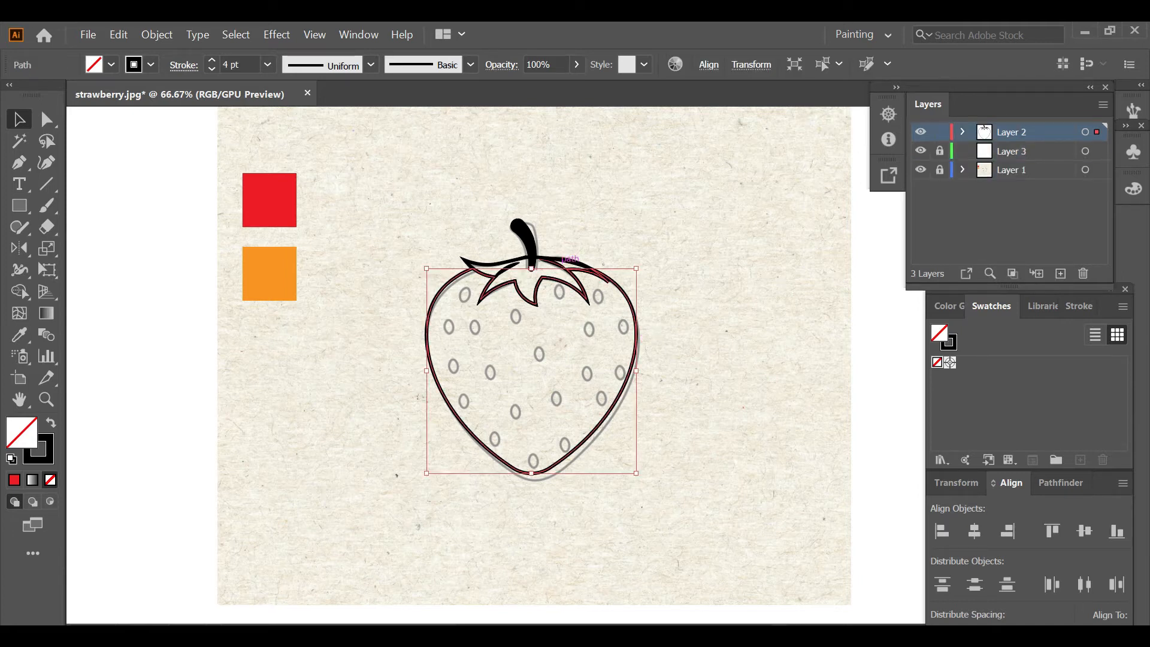
key("ctrl+shift+a")
key("ctrl+a")
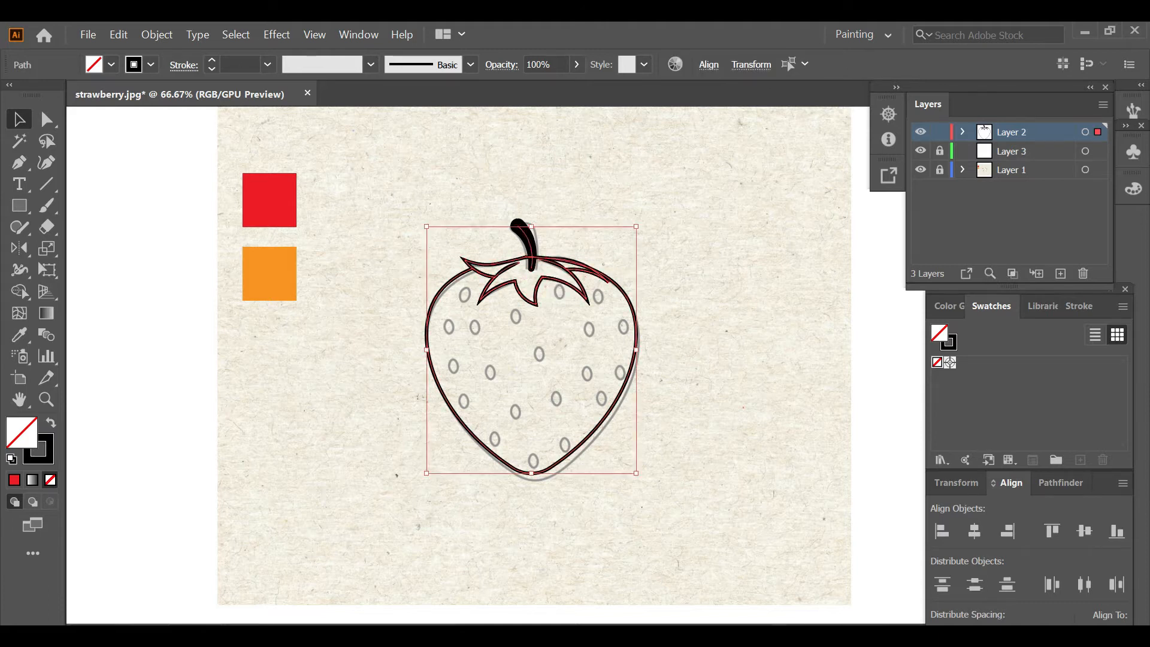
left_click(529, 238, "shift")
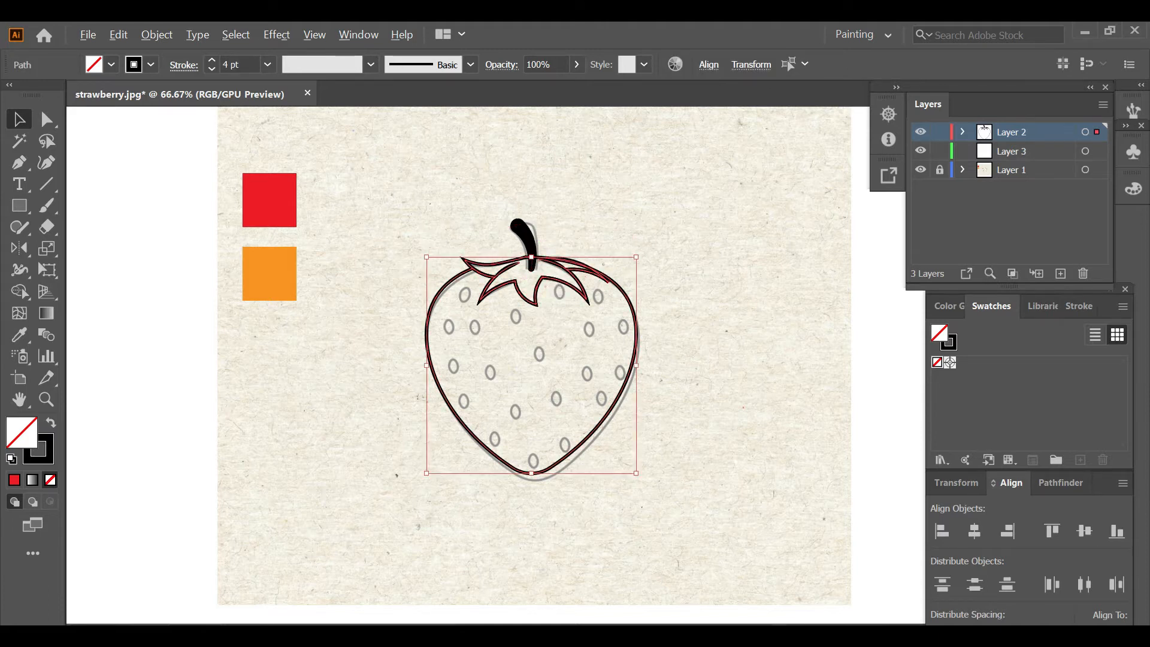
left_click_drag(1096, 132, 1098, 151)
left_click(939, 132)
key("ctrl+shift+a")
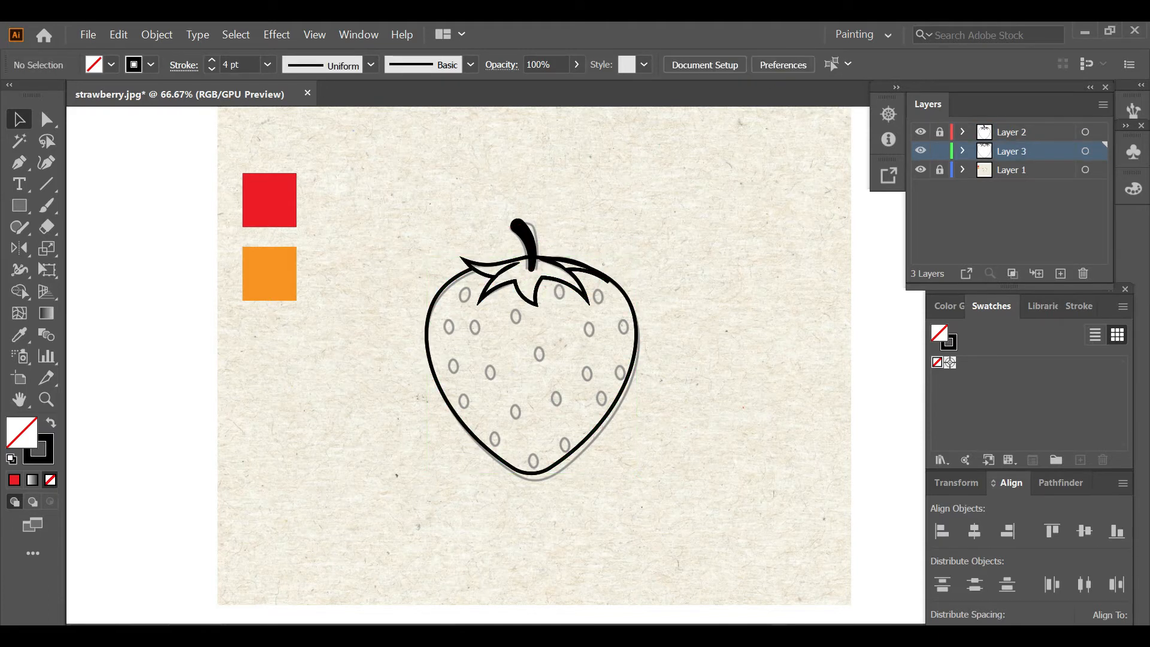
Fill the strawberry body on Layer 3 with the red sampled from the reference square using the Eyedropper.
key("ctrl+a")
key("i")
left_click(270, 200)
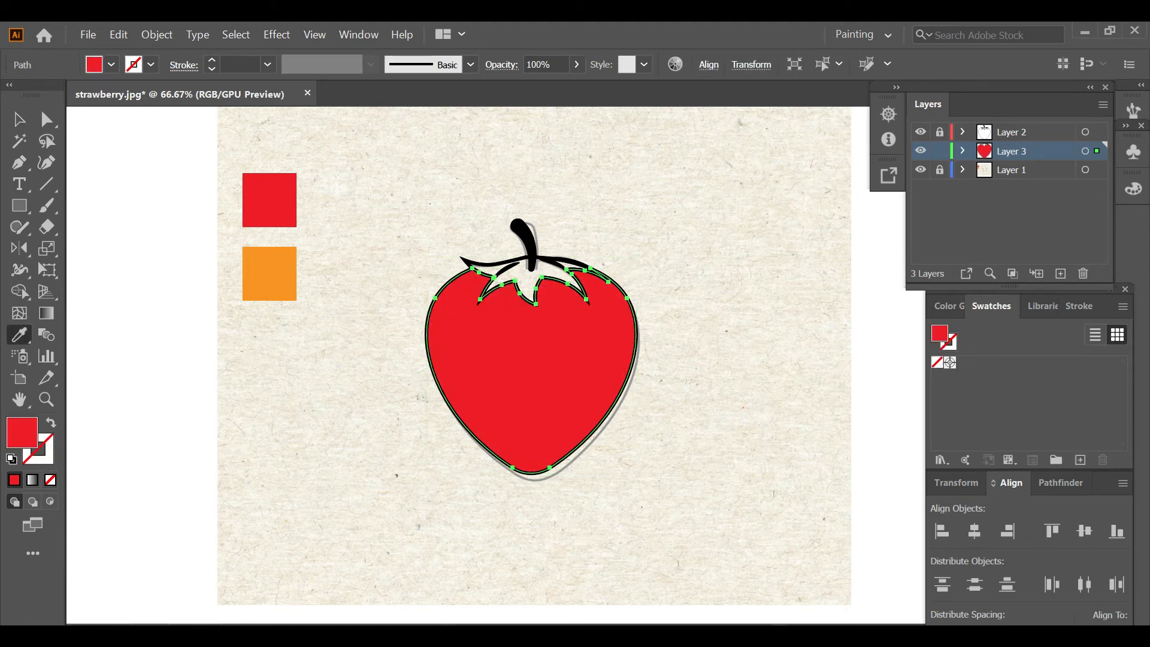
key("ctrl+shift+a")
Fill the leaf crown shape on Layer 3 with the green #068c09.
key("ctrl+1")
key("v")
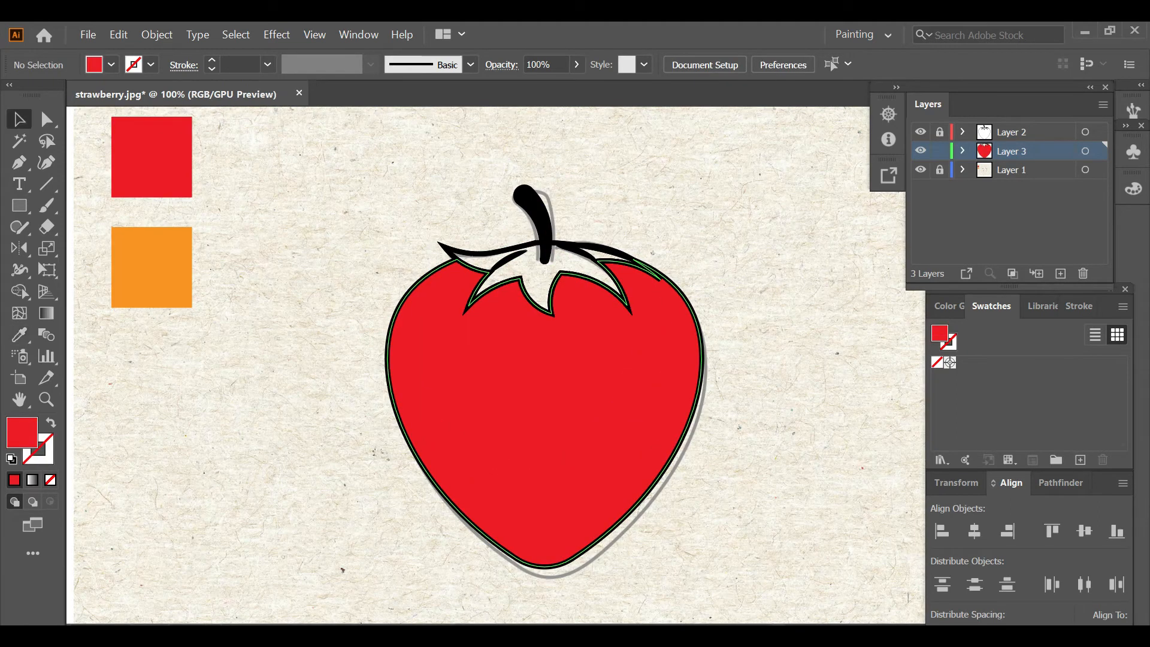
left_click(560, 274)
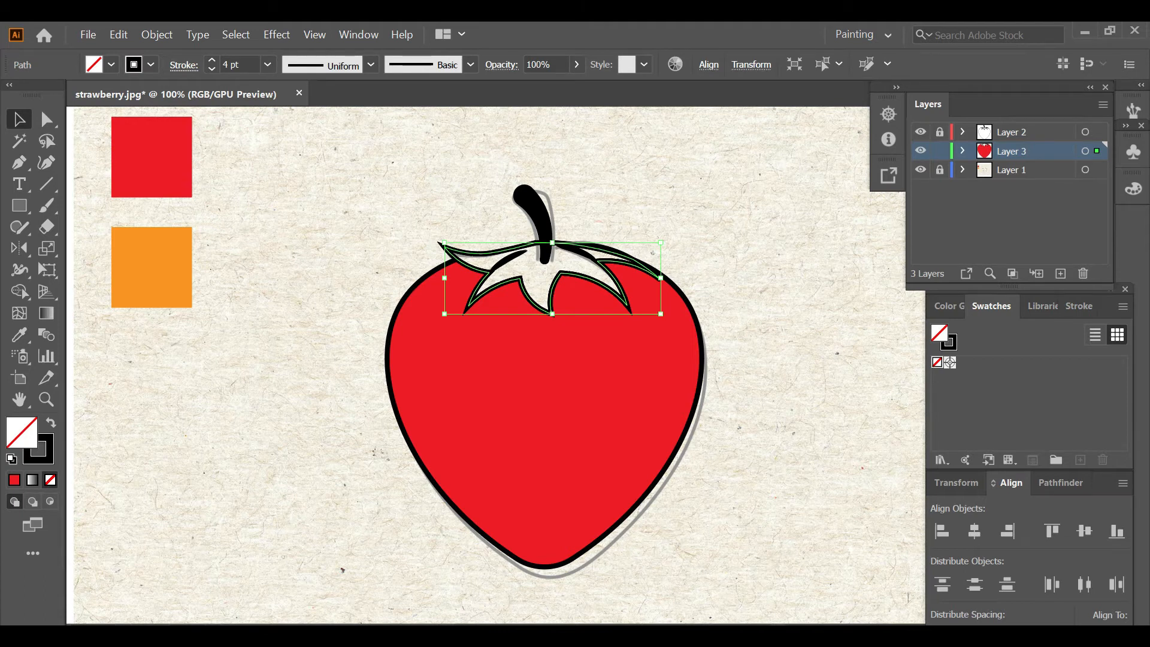
double_click(21, 432)
left_click(958, 491)
left_click(919, 443)
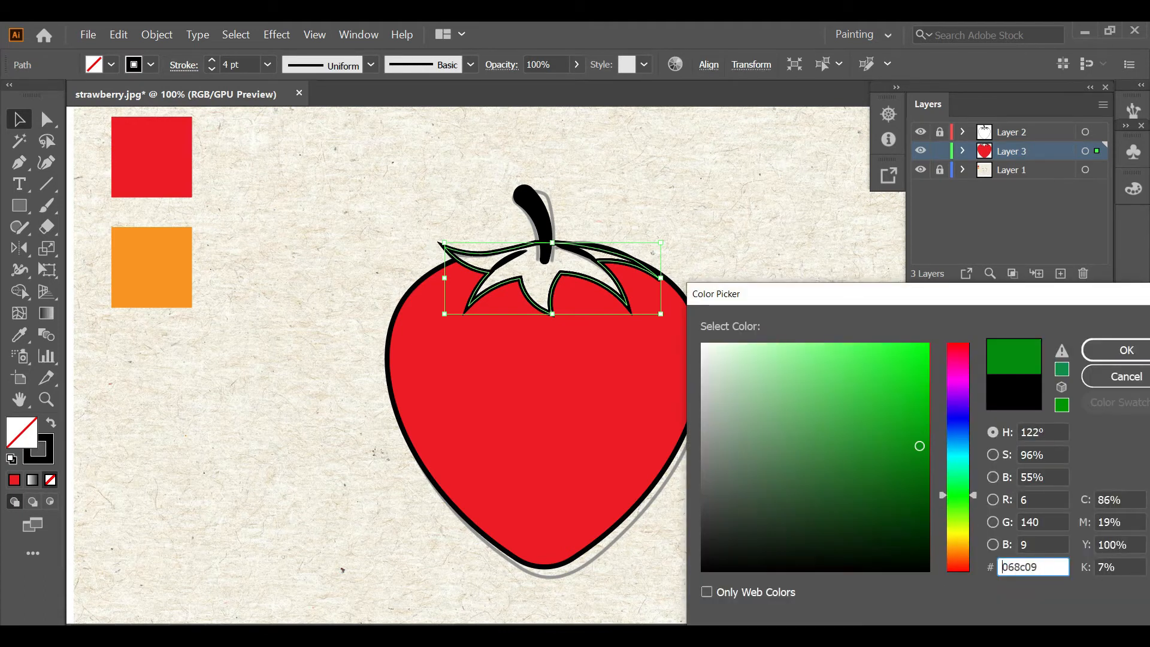
left_click(1127, 350)
key("ctrl+shift+a")
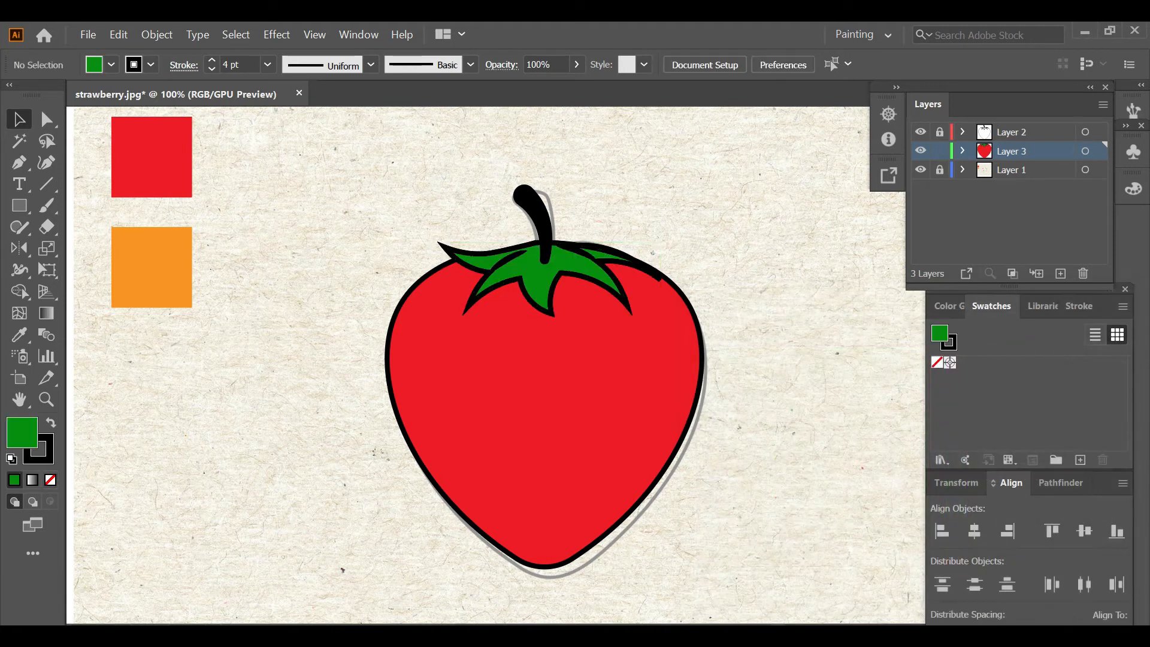
Set the fill color to a darker shade of the strawberry body's red, with no stroke.
key("ctrl+0")
key("ctrl+1")
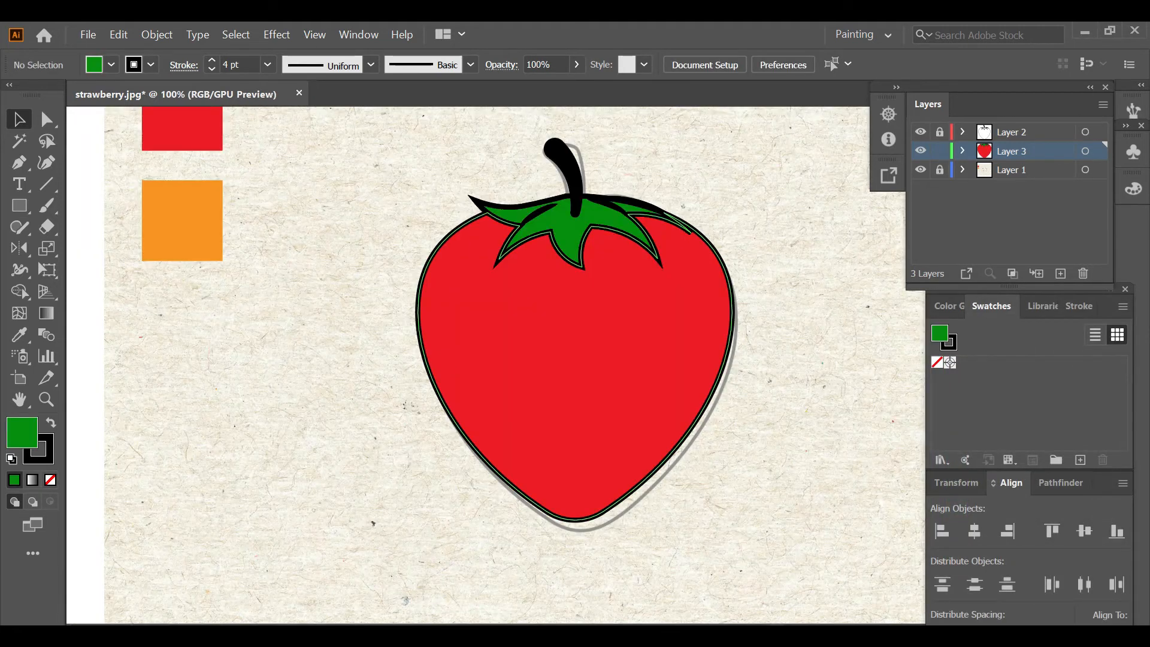
scroll(515, 364, "up", 1)
left_click(575, 419)
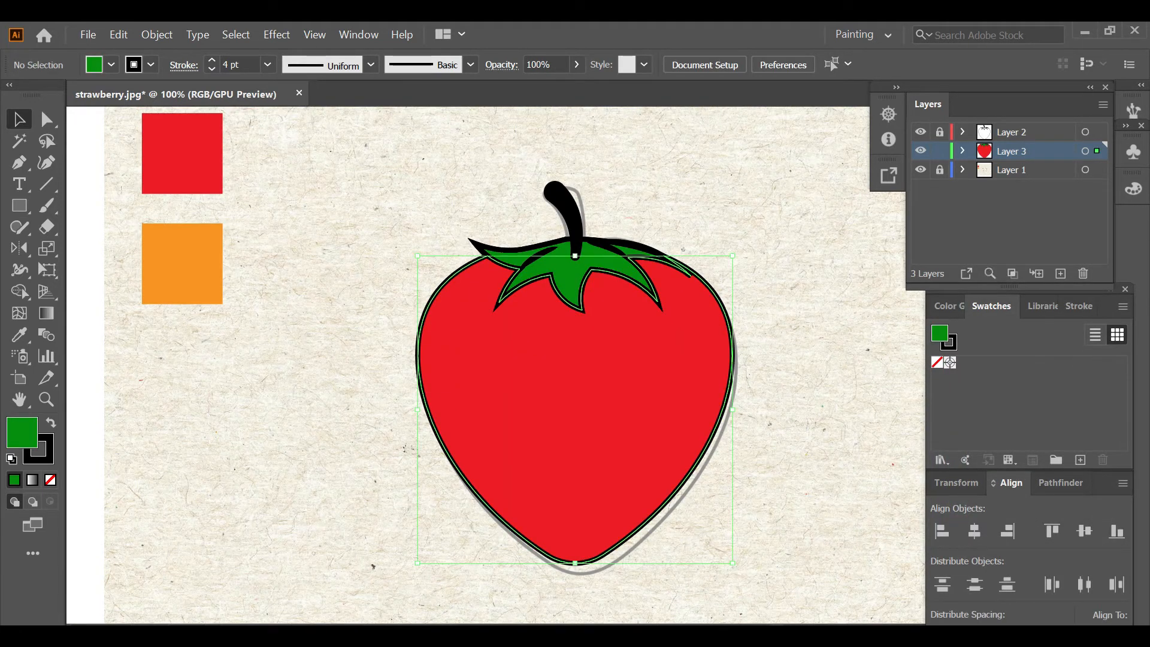
double_click(22, 432)
type("b50c15")
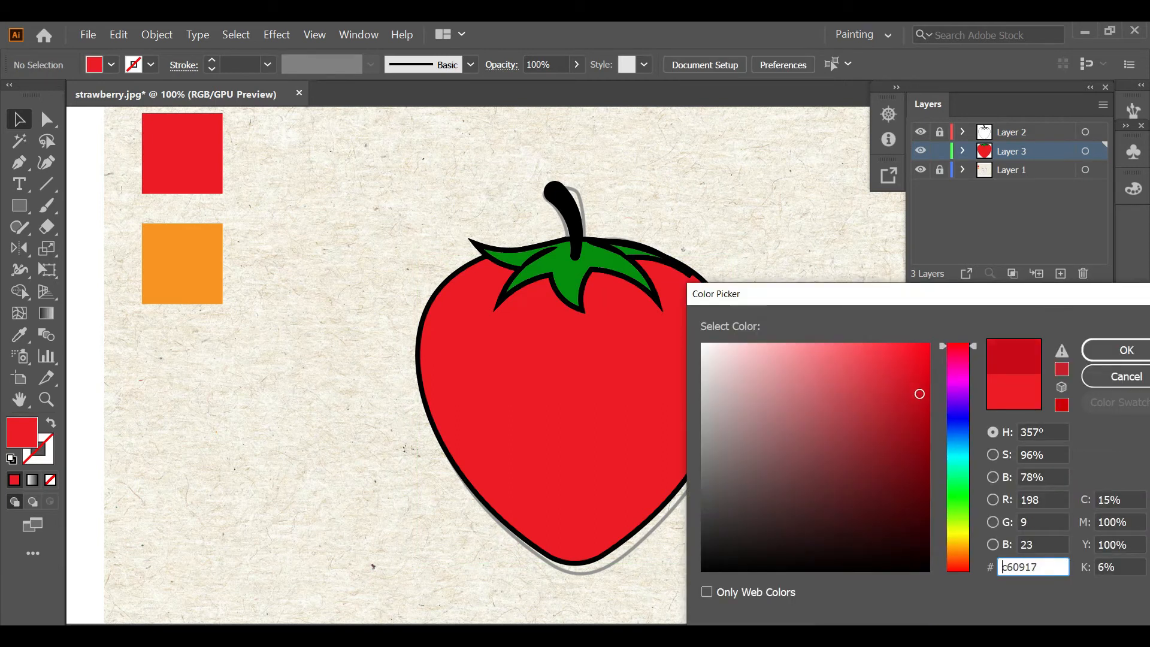
key("Return")
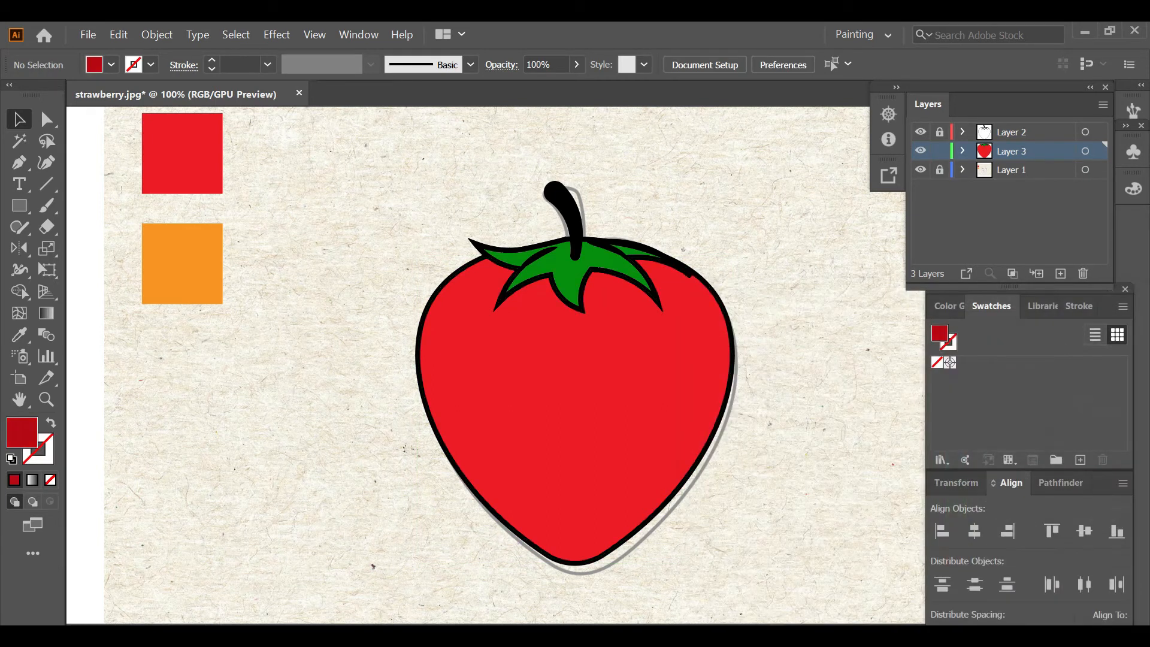
Draw a closed dark red shadow shape with the Pen tool along the body's right outline, from below the leaves around the bottom tip.
key("p")
left_click(702, 279)
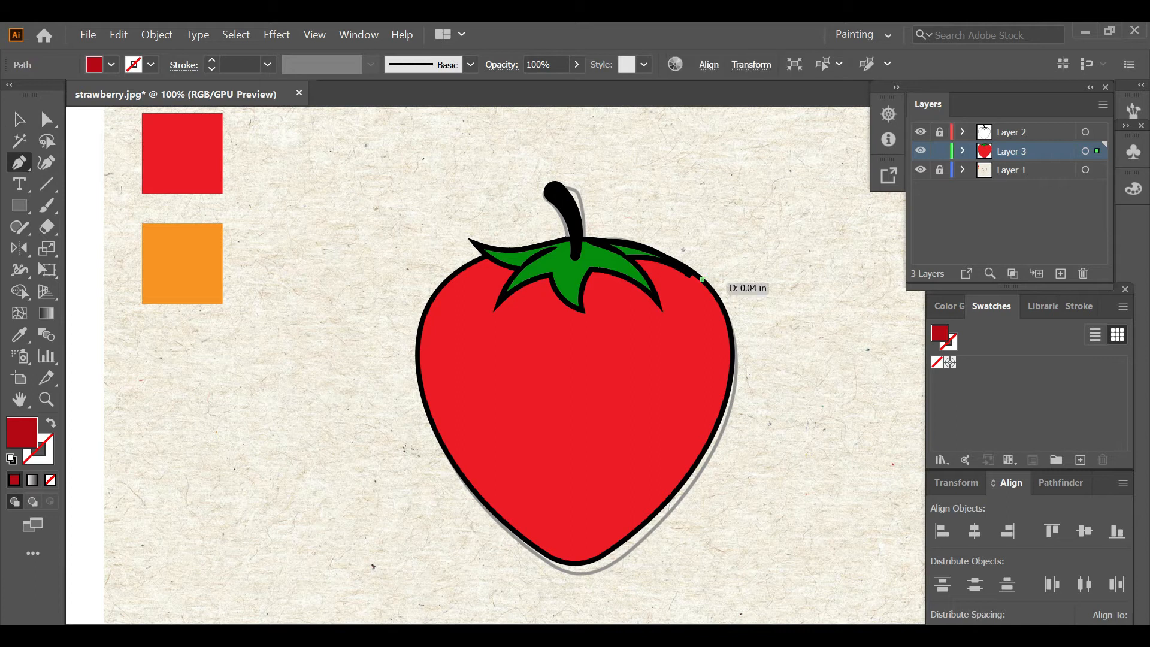
left_click_drag(710, 374, 701, 409)
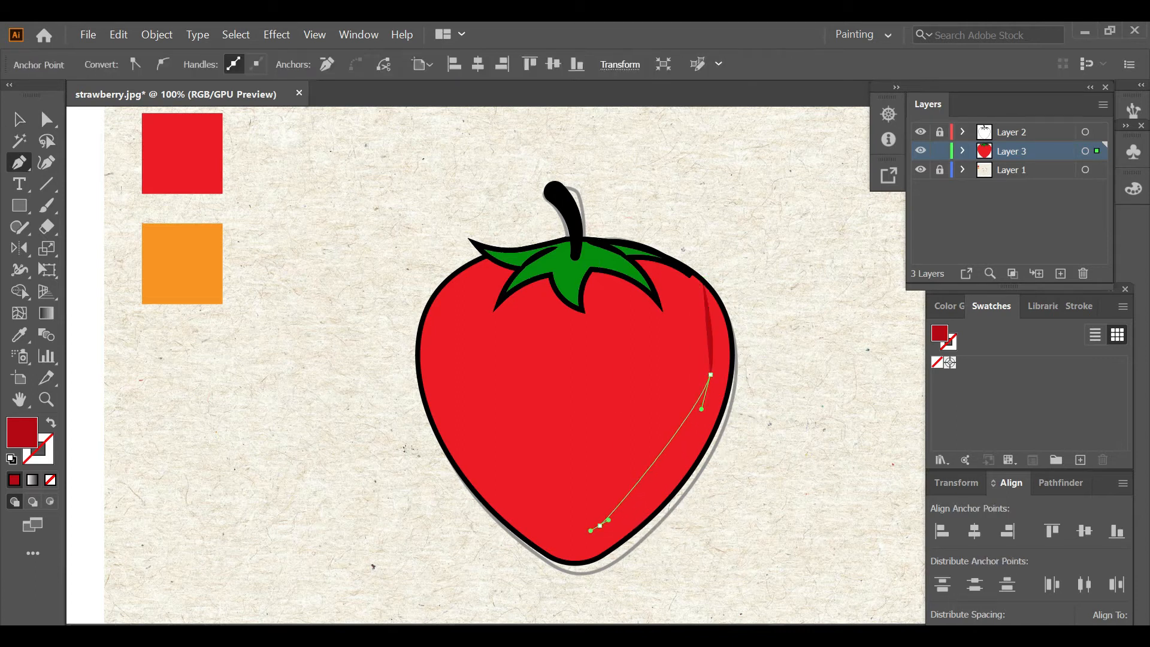
key("ctrl+z")
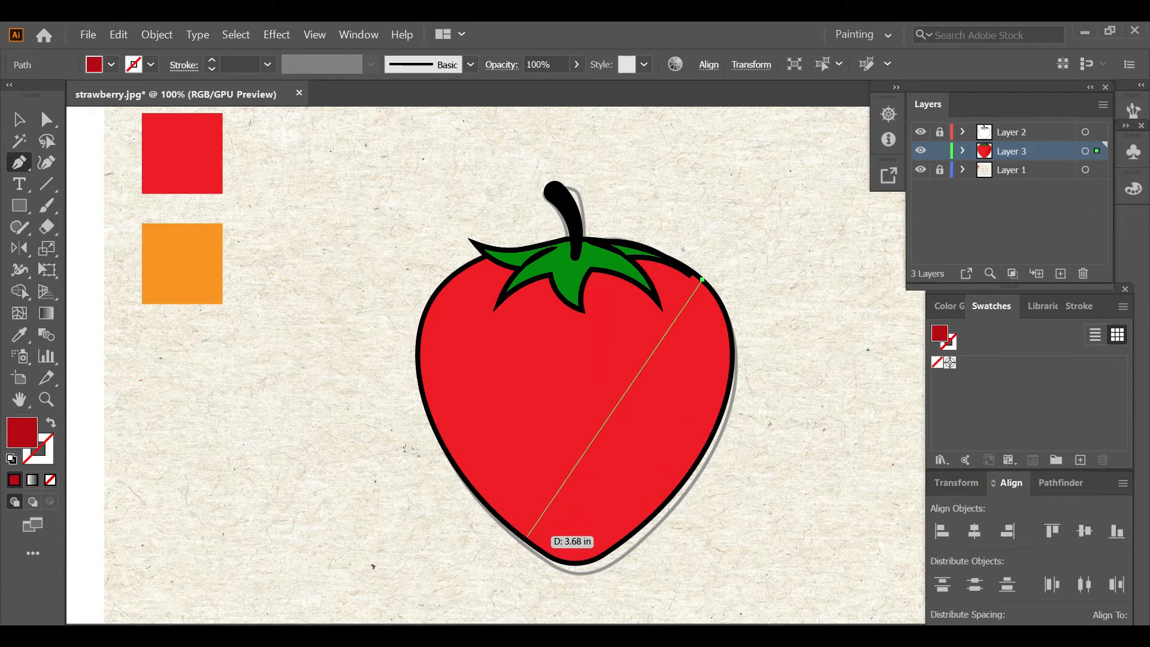
left_click(519, 534)
scroll(584, 567, "up", 2)
scroll(584, 566, "up", 1)
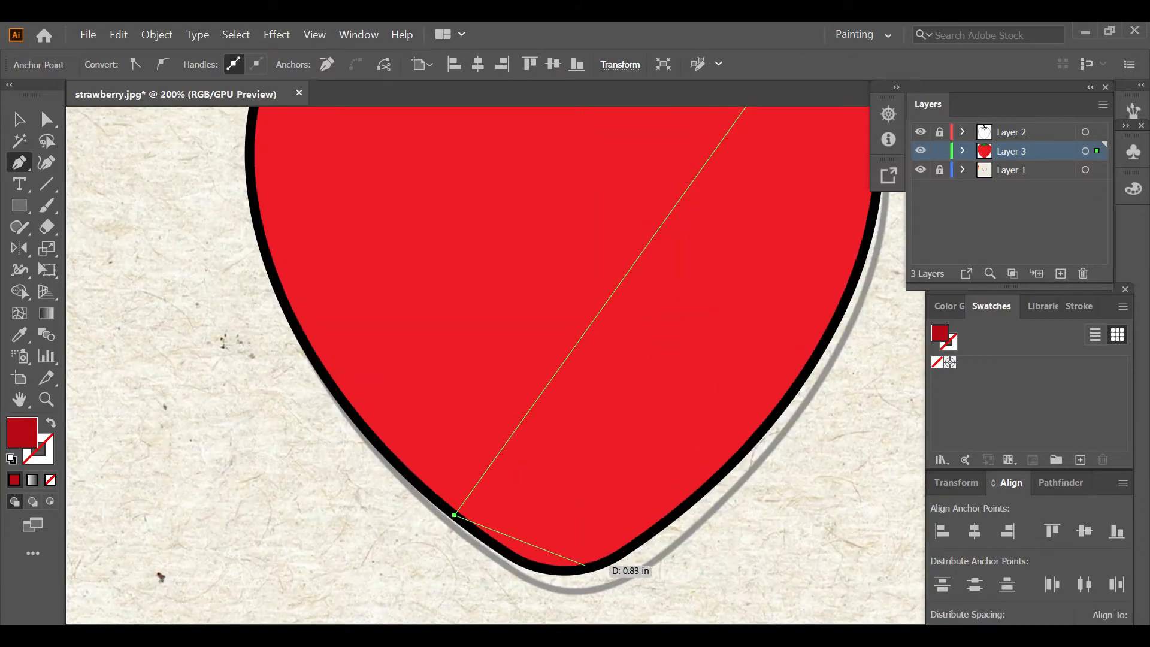
left_click_drag(591, 567, 661, 546)
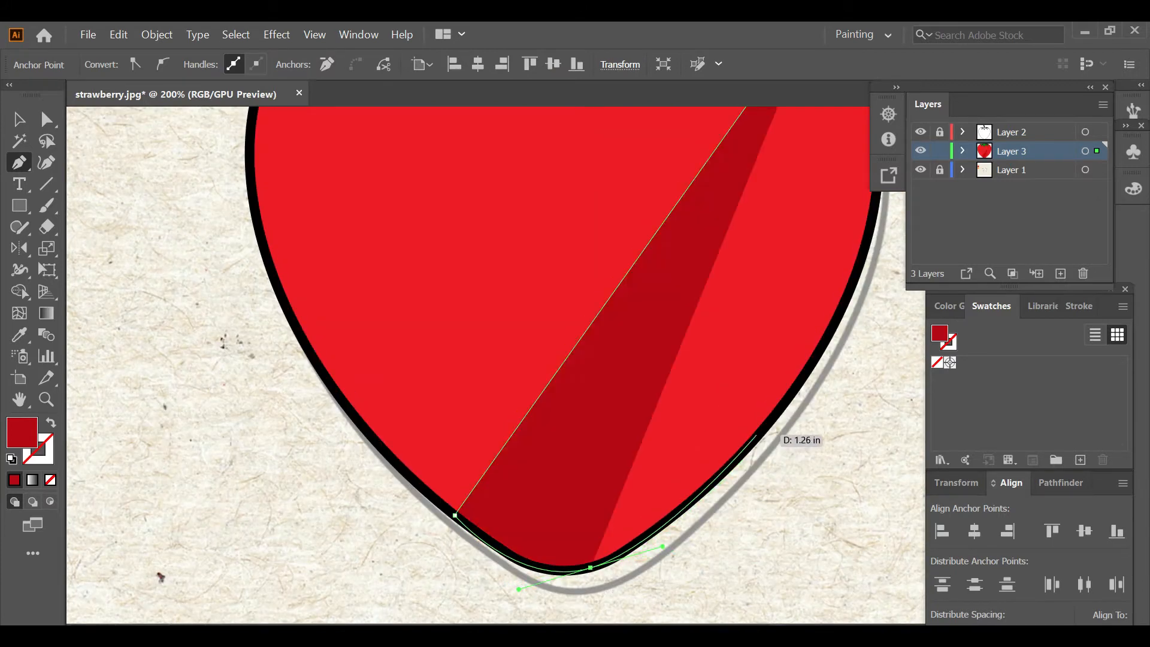
left_click(762, 434)
left_click_drag(848, 269, 676, 251)
left_click_drag(599, 133, 689, 334)
key("ctrl+1")
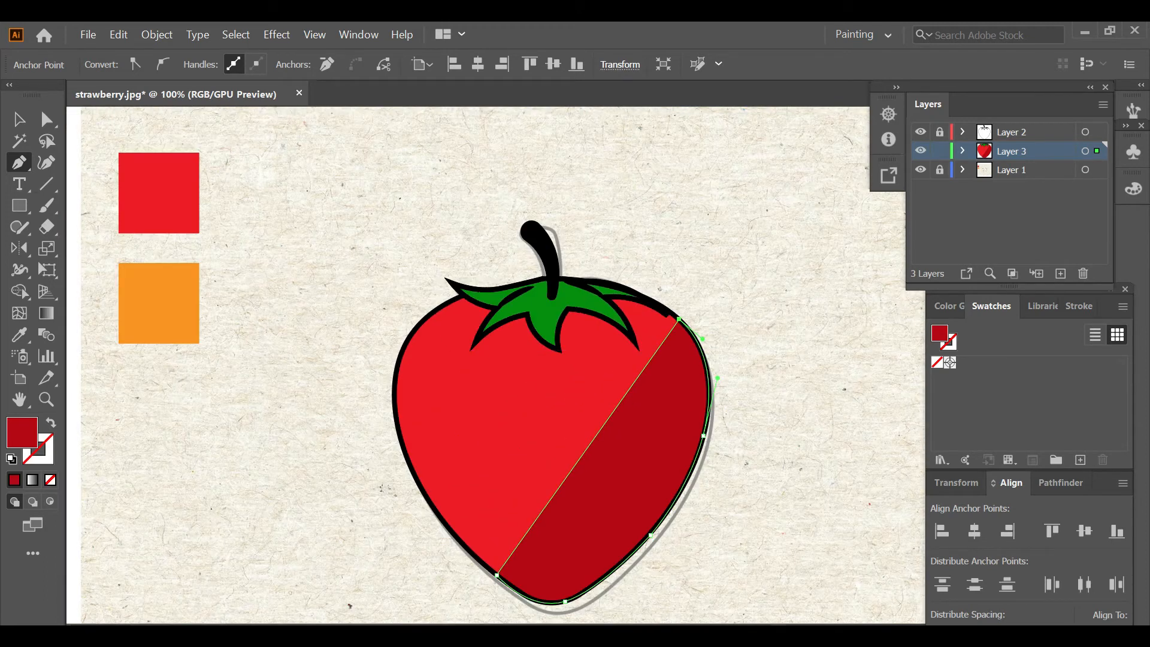
Bend the shadow's straight inner edge towards the body's right outline with the Curvature tool, and briefly hide Layer 1 to check the artwork.
key("shift+c")
mouse_move(616, 411)
left_mouse_down()
mouse_move(626, 479)
mouse_move(596, 544)
mouse_move(665, 450)
left_mouse_up()
key("ctrl+shift+a")
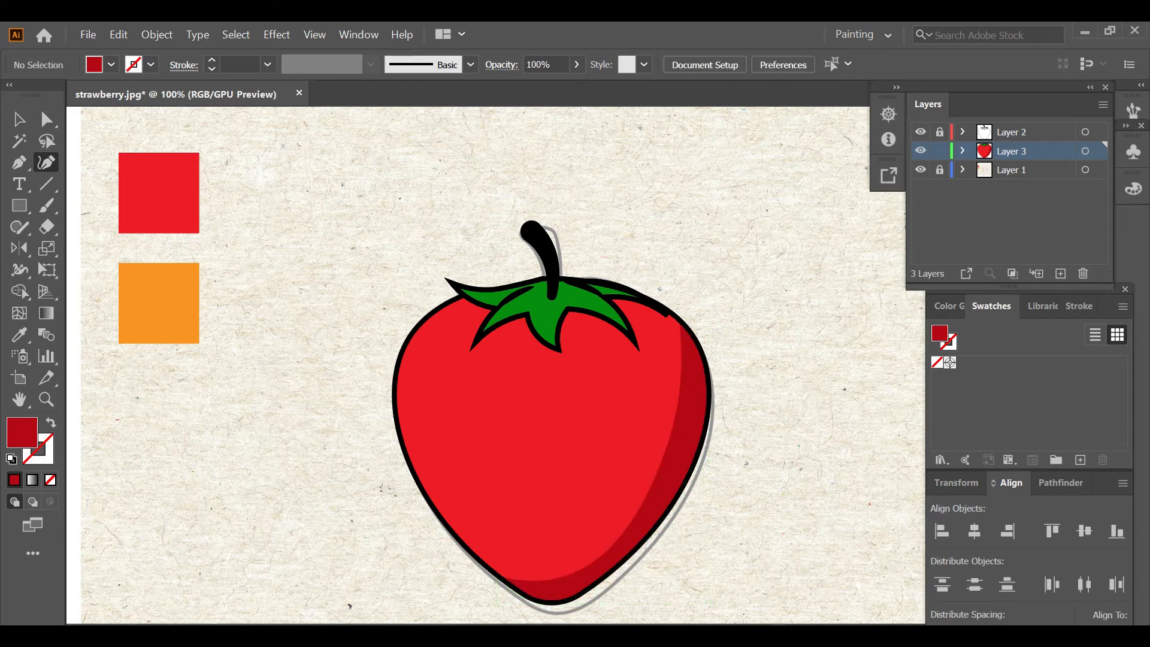
left_click(921, 170)
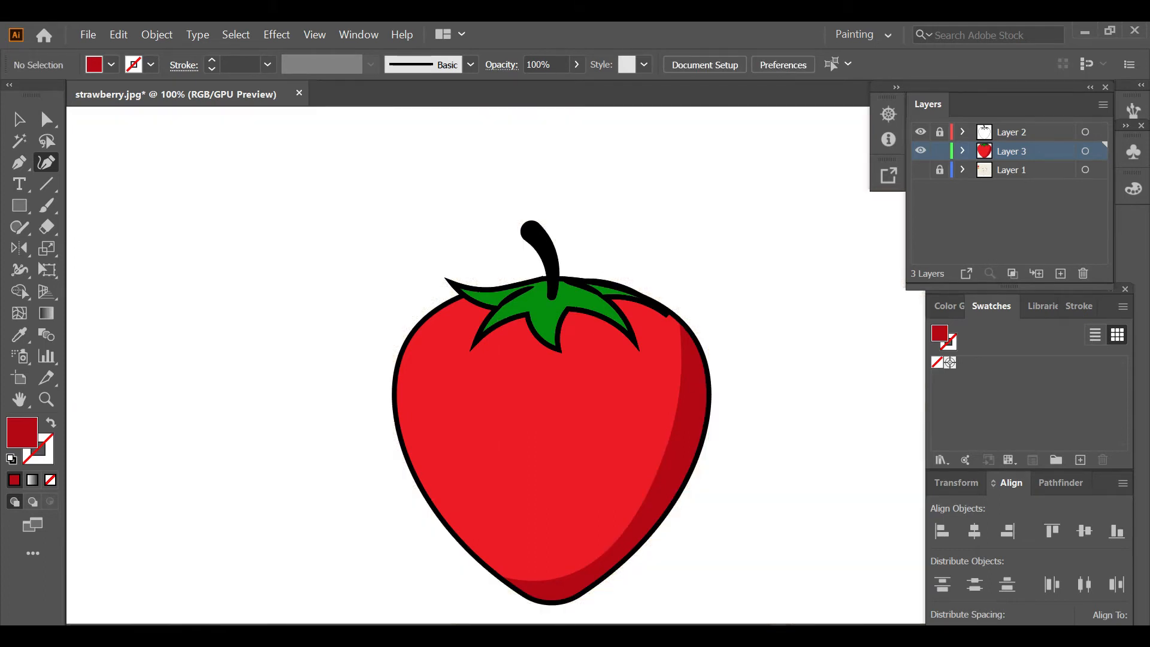
key("ctrl+z")
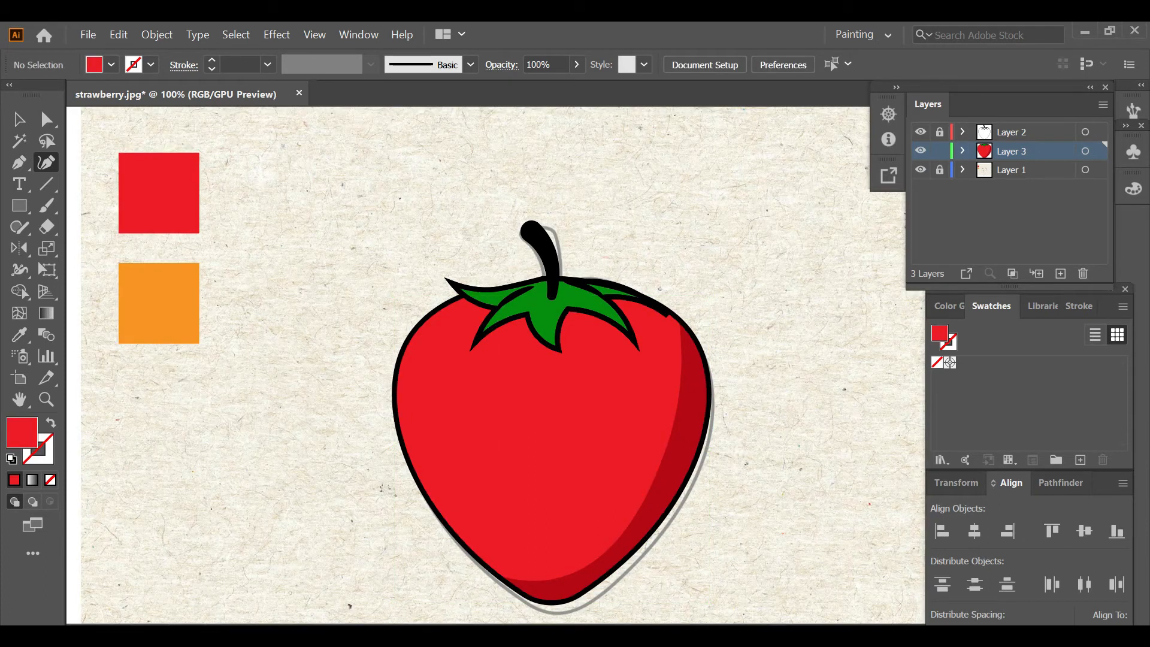
Set the fill color to the light pink #f7adb3 for the highlight.
type("f75c68")
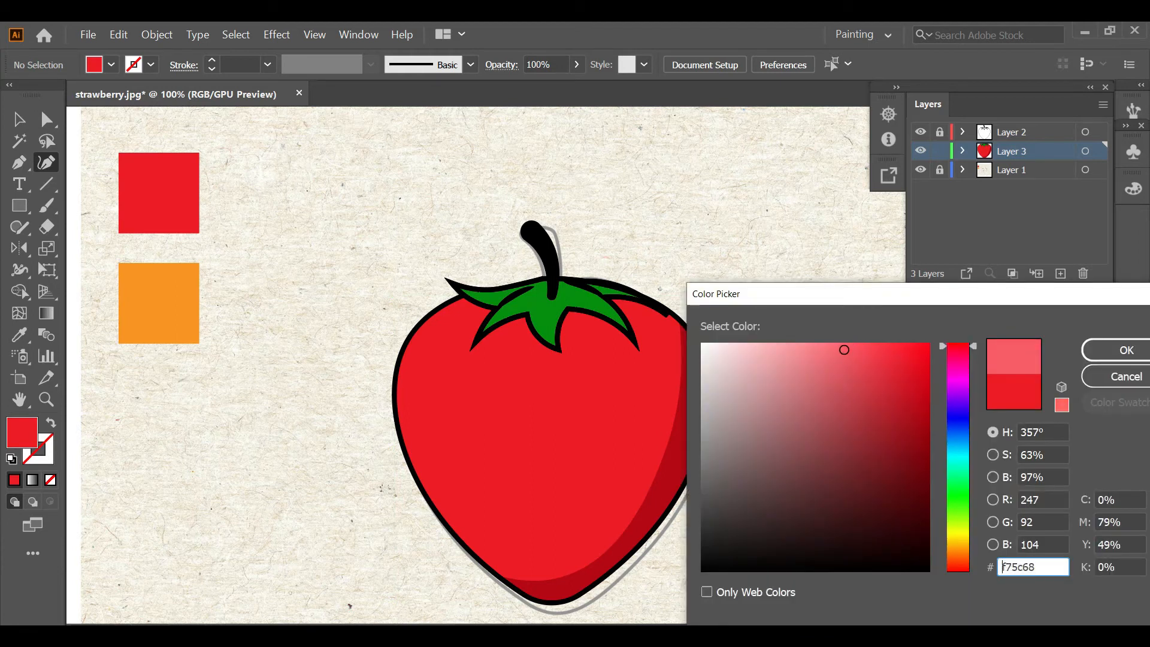
type("f7adb0")
key("Return")
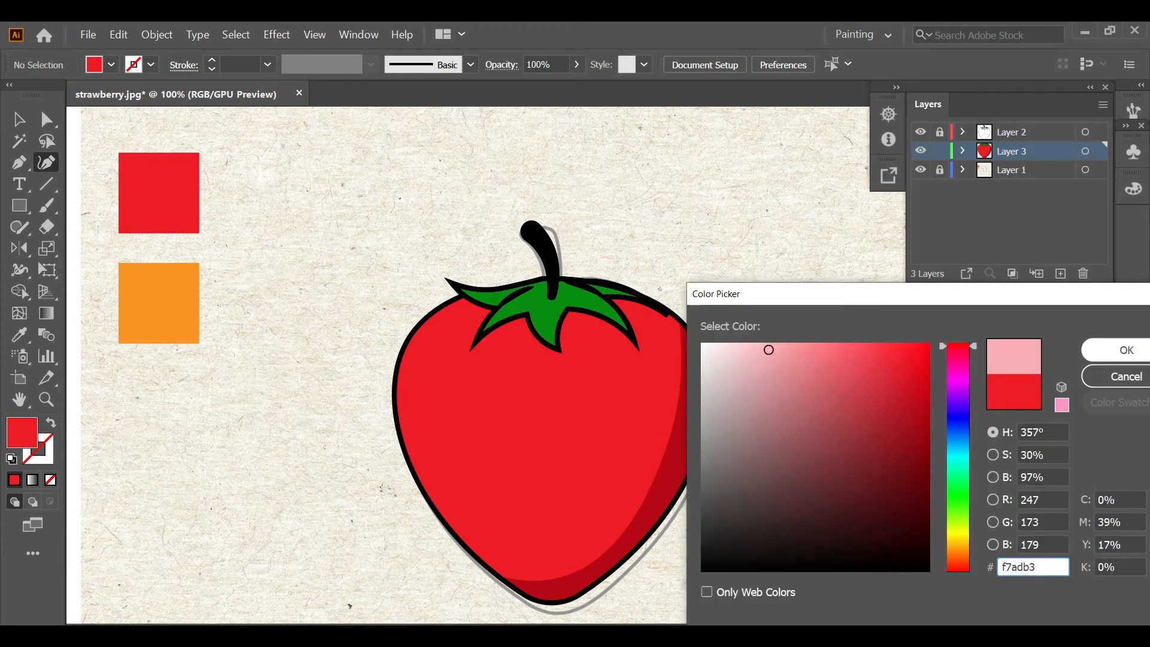
Draw a curved highlight line inside the body's upper left edge with the Curvature tool, using the pink as stroke without fill.
scroll(503, 364, "down", 3)
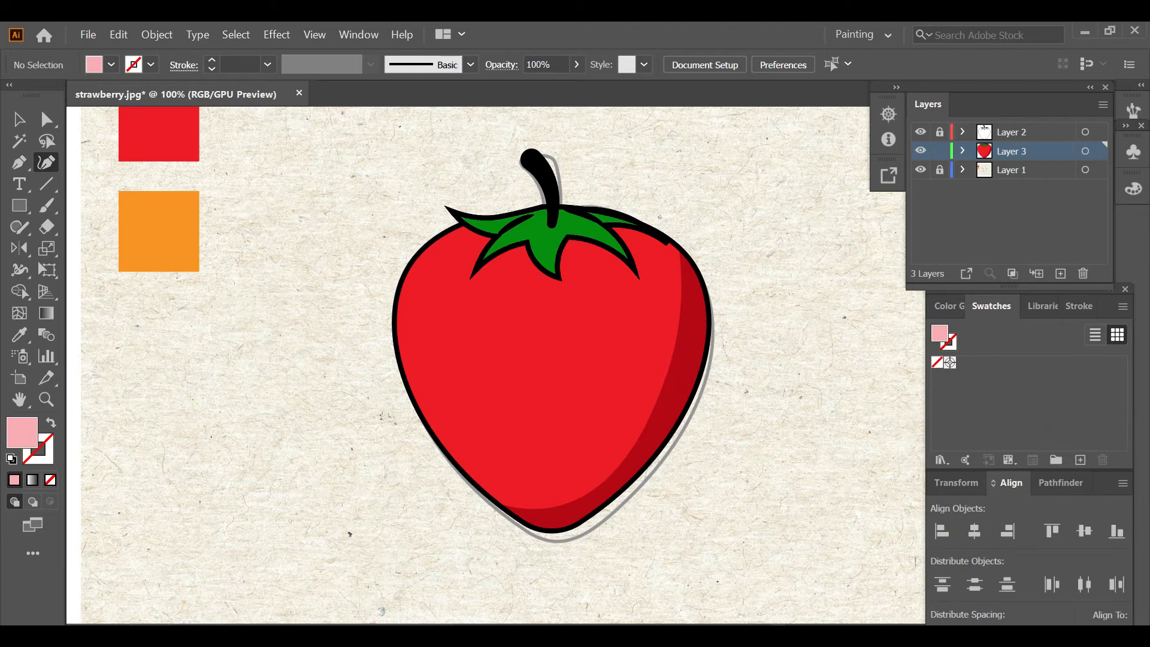
left_click(457, 244)
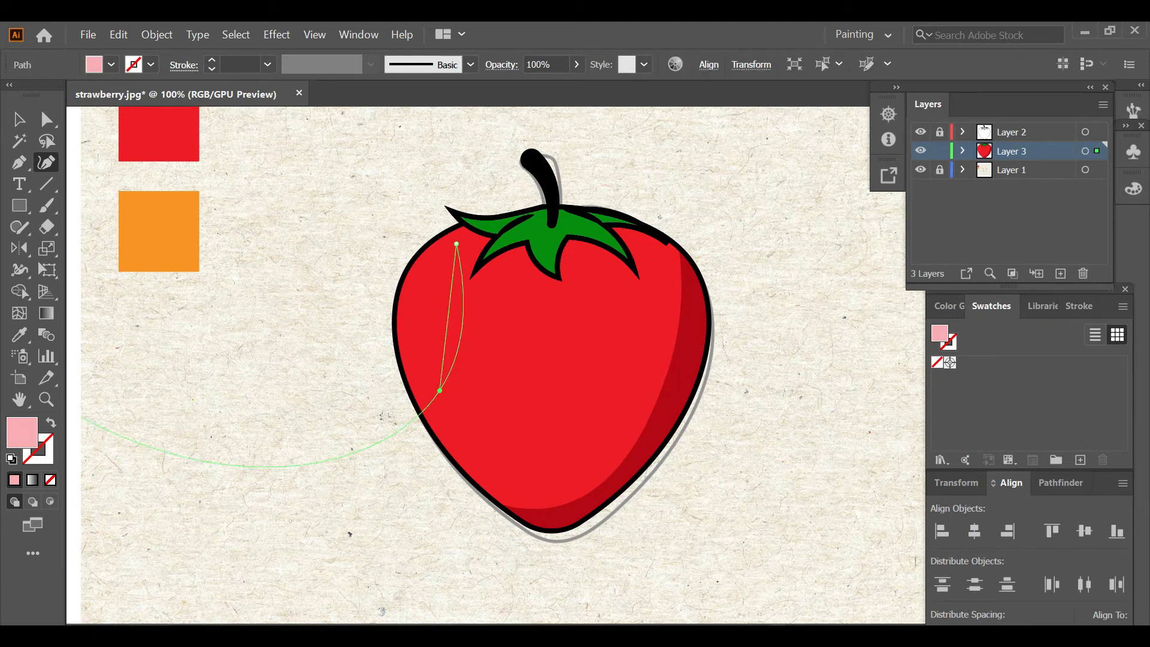
key("shift+x")
key("Escape")
left_click(423, 312)
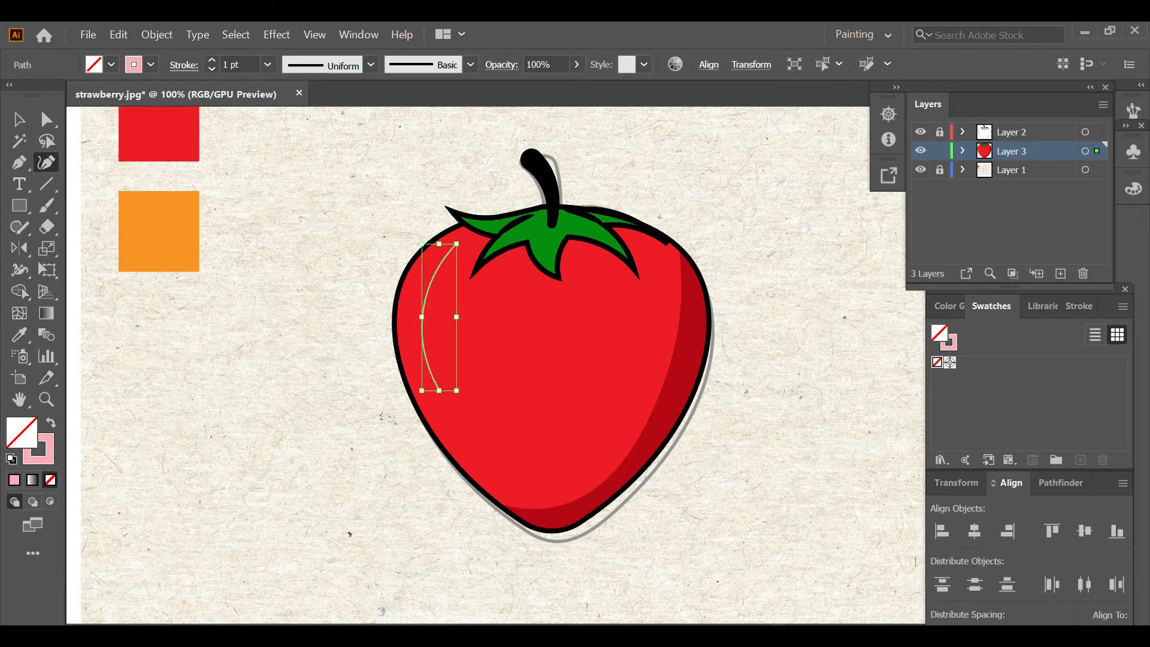
key("Escape")
key("v")
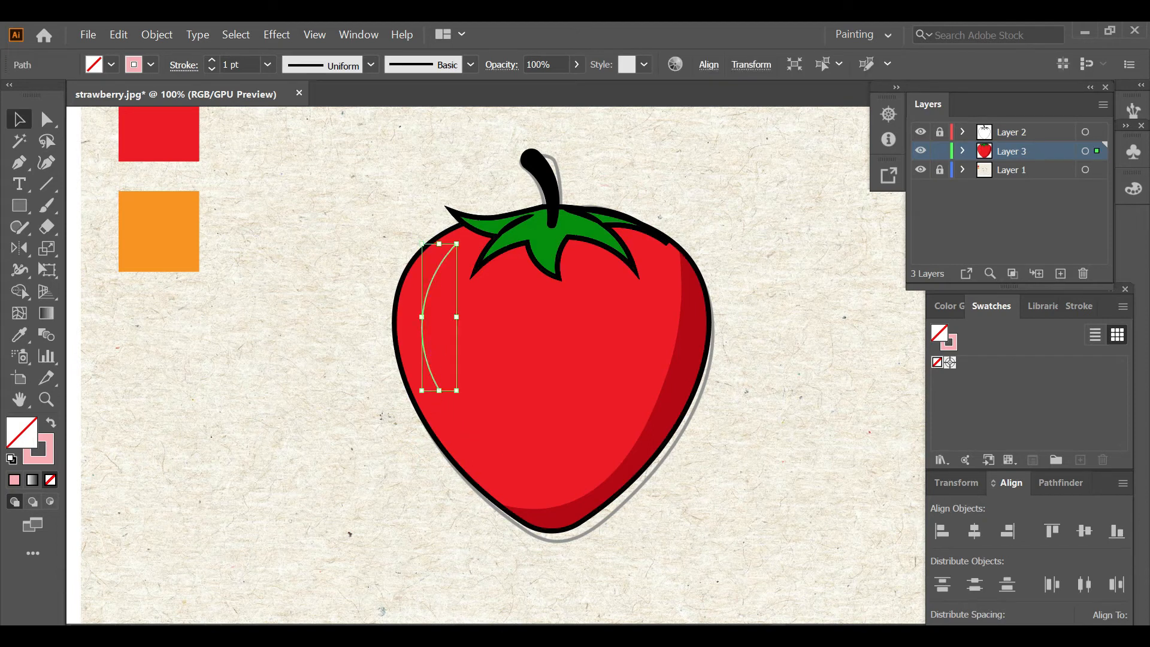
Give the highlight line the width profile tapered at both ends and a 16 pt stroke weight.
left_click(371, 64)
left_click(314, 123)
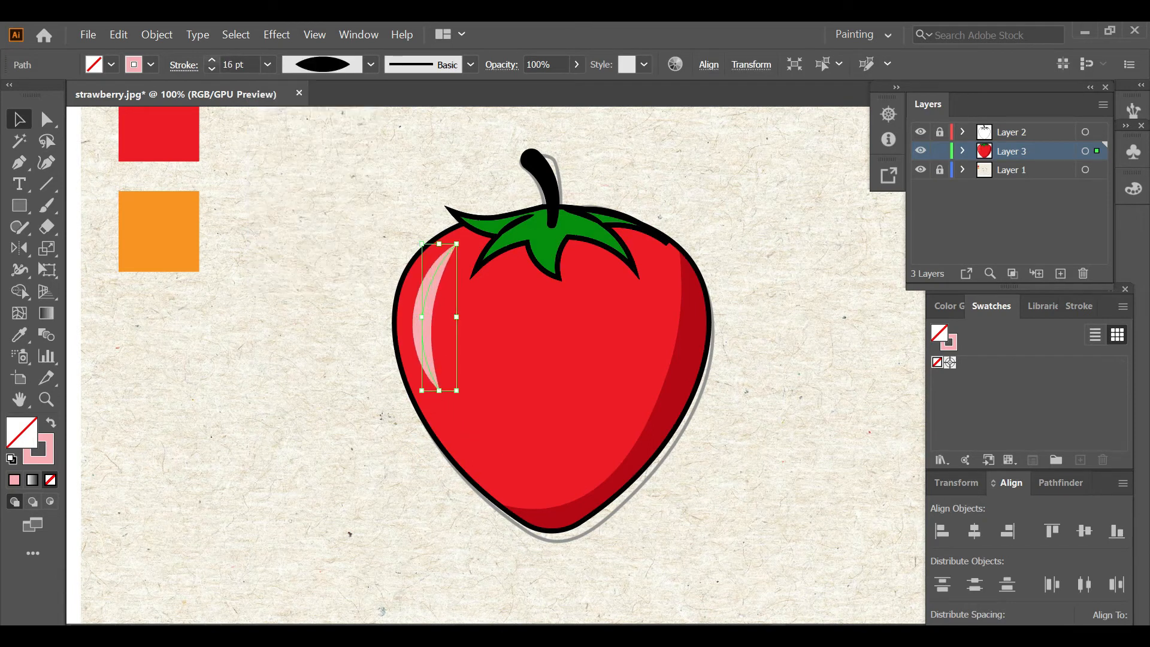
key("ctrl+shift+a")
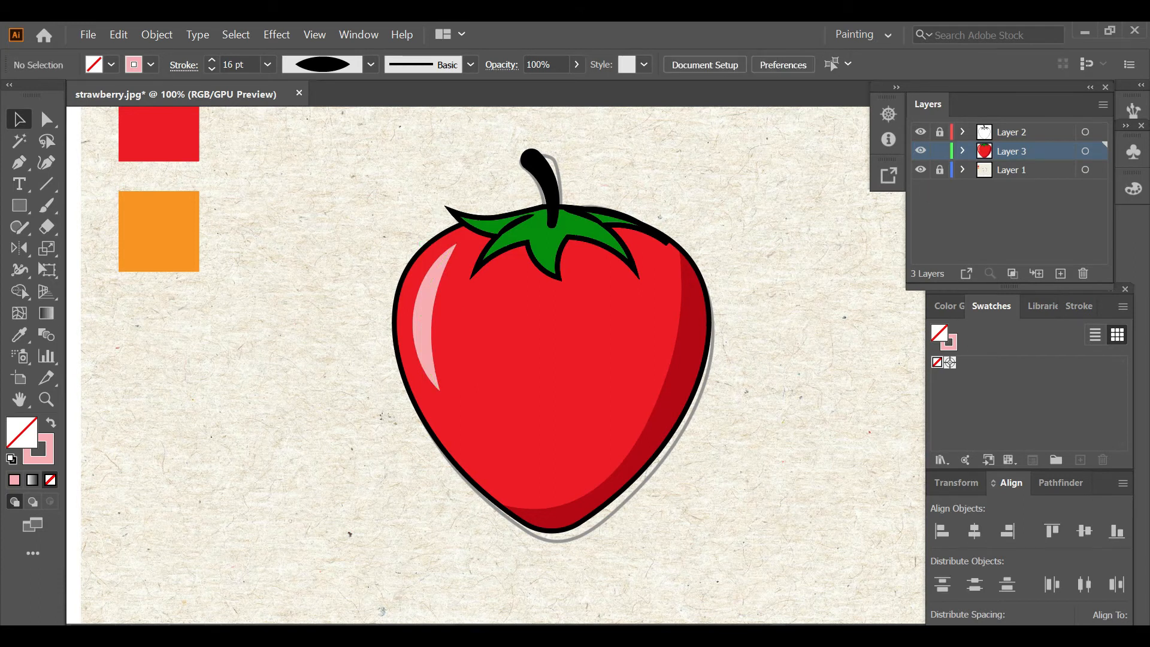
Sample the orange from the reference square as the fill color and hide Layer 1.
left_click(159, 231)
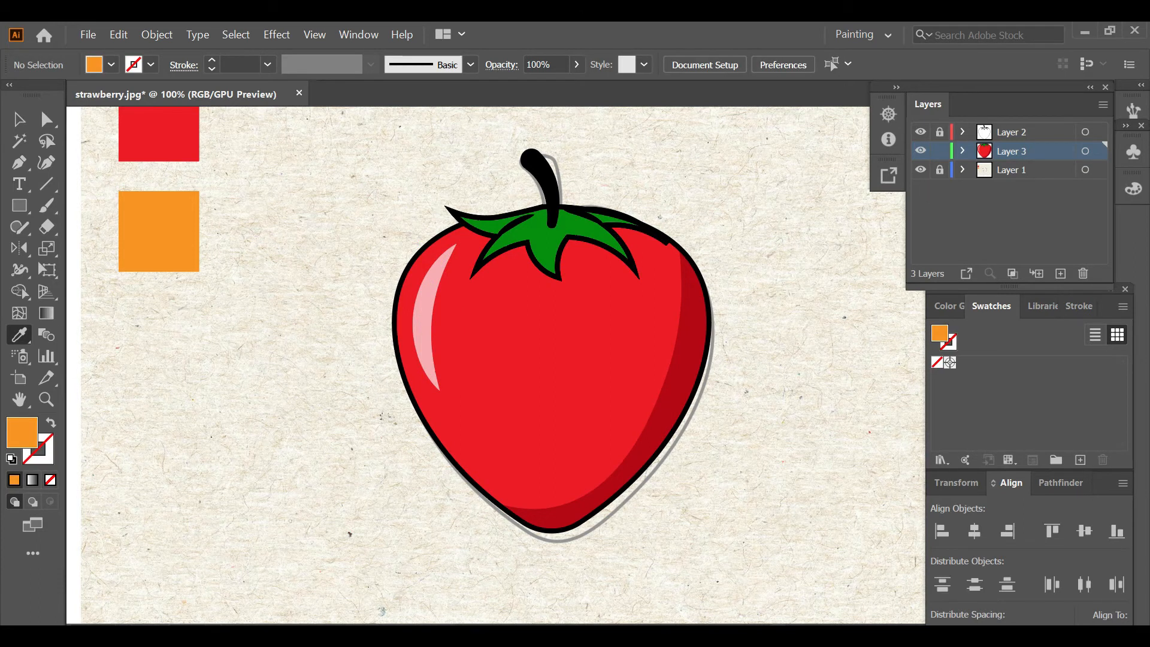
left_click(920, 170)
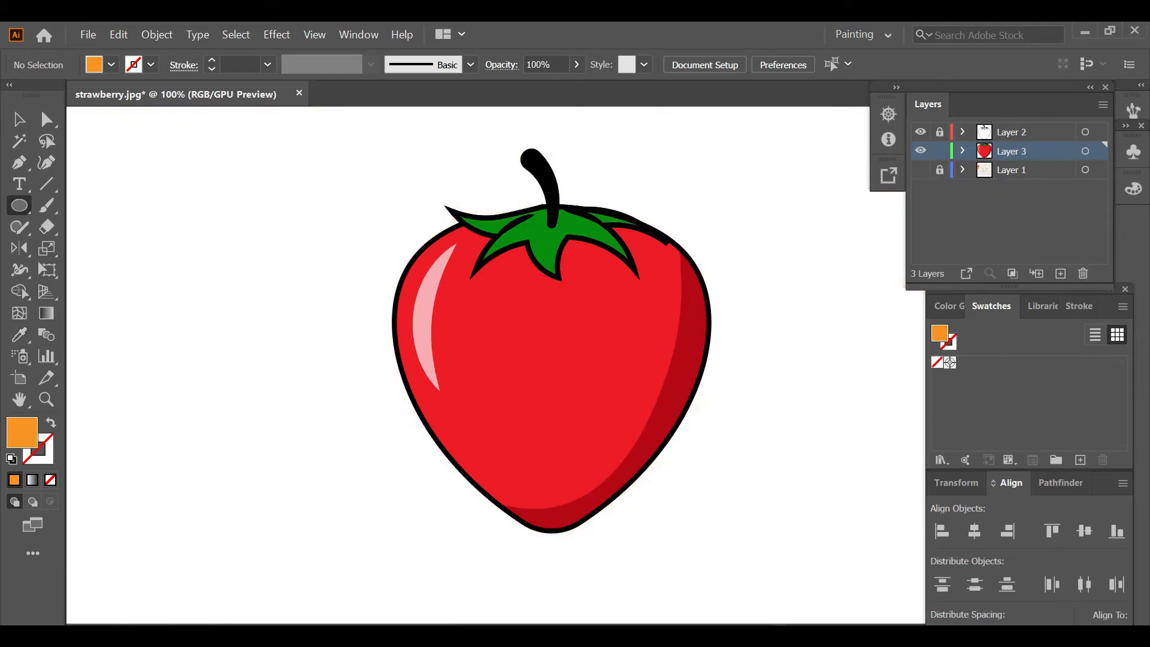
left_click_drag(232, 298, 278, 284)
key("ctrl+plus")
key("ctrl+plus")
key("ctrl+plus")
key("ctrl+shift+a")
key("ctrl+1")
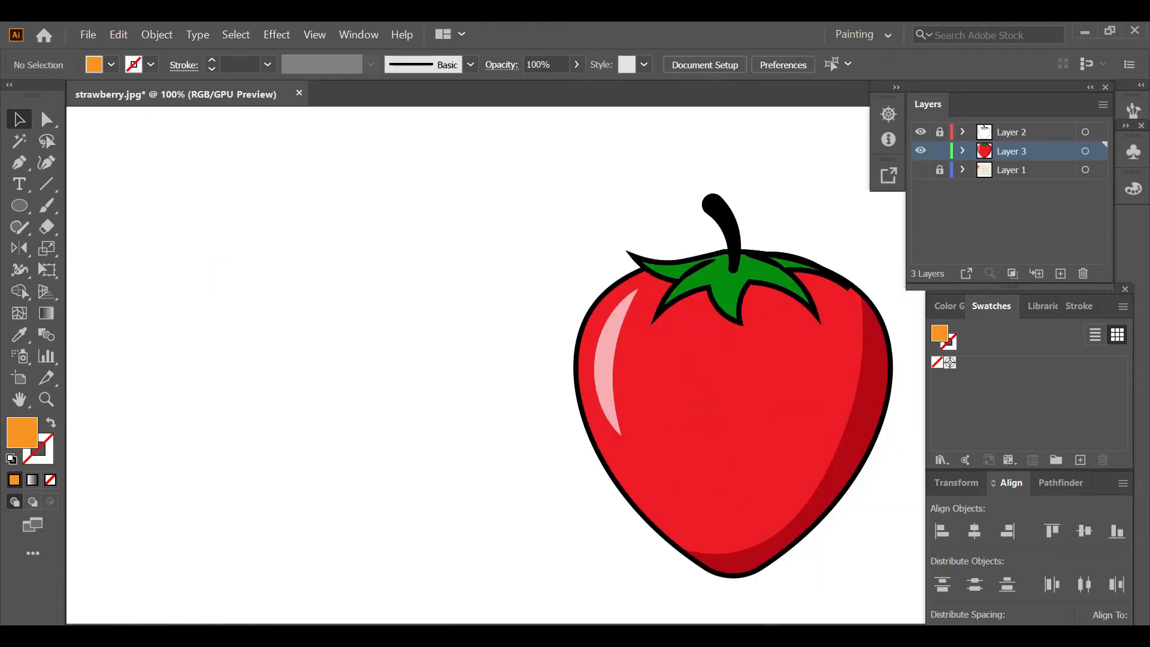
Draw an upright orange ellipse about 0.17 by 0.27 in as a seed beside the pink highlight with the Ellipse tool.
key("l")
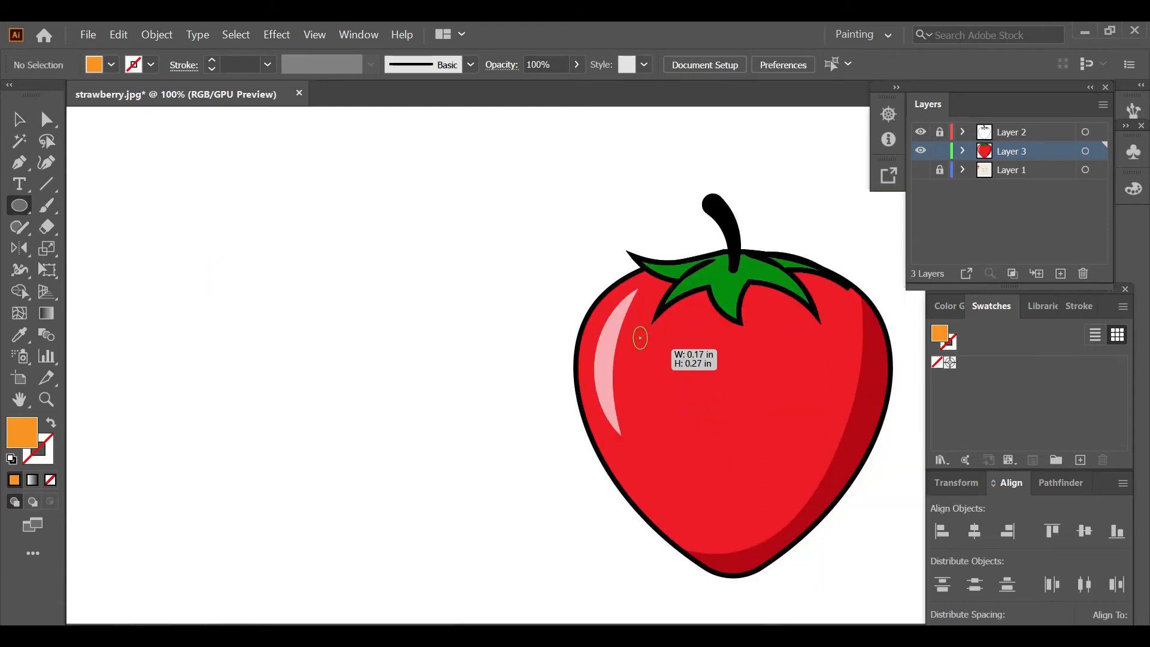
left_click_drag(648, 349, 648, 349)
key("ctrl+shift+a")
scroll(633, 346, "right", 2)
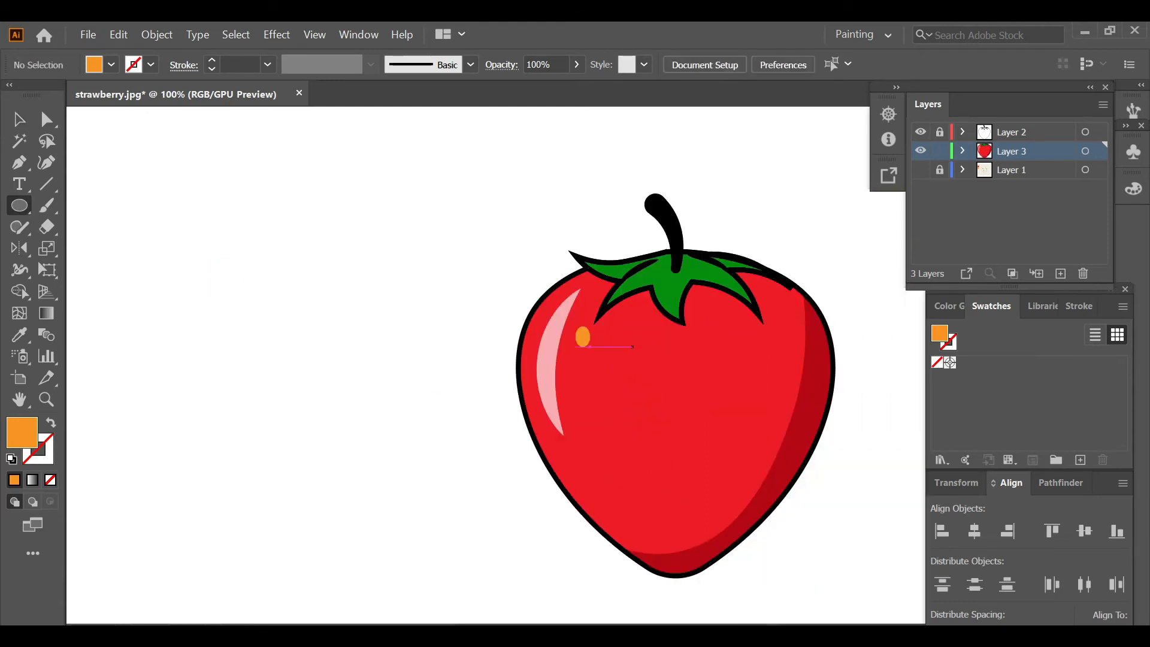
Copy the orange seed repeatedly so that thirteen seeds are scattered across the strawberry body.
scroll(633, 346, "up", 1)
scroll(633, 347, "right", 4)
key("v")
scroll(633, 347, "down", 2)
left_click(413, 259)
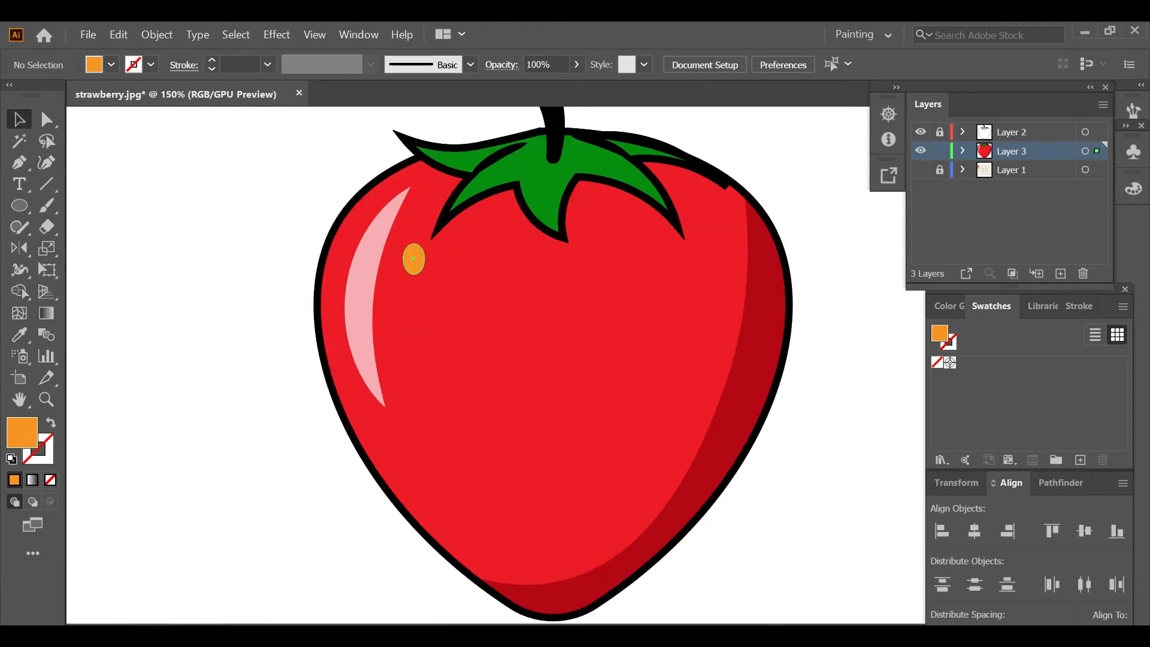
left_click_drag(414, 259, 565, 284)
left_click_drag(564, 285, 649, 228)
left_click_drag(649, 228, 720, 344)
left_click_drag(720, 343, 617, 494)
left_click_drag(617, 495, 374, 323)
left_click_drag(373, 323, 579, 575)
key("ctrl+shift+a")
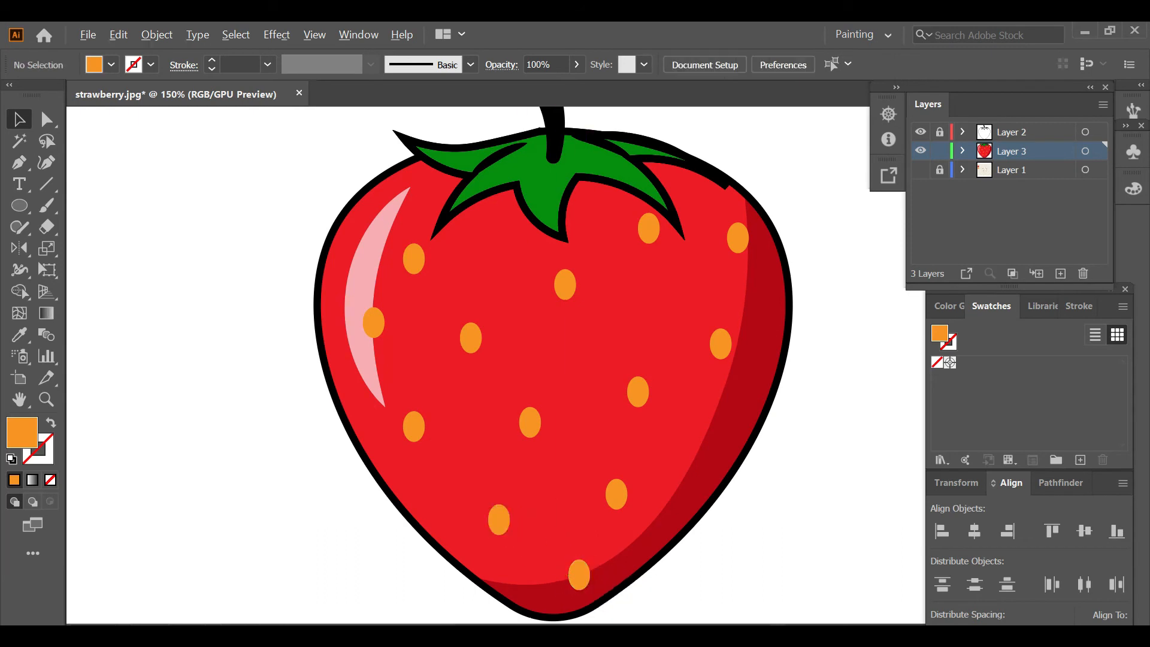
Remove the stroke from the green leaf shape on Layer 3, leaving only its fill.
scroll(709, 564, "down", 8)
scroll(743, 536, "right", 9)
scroll(764, 521, "down", 1)
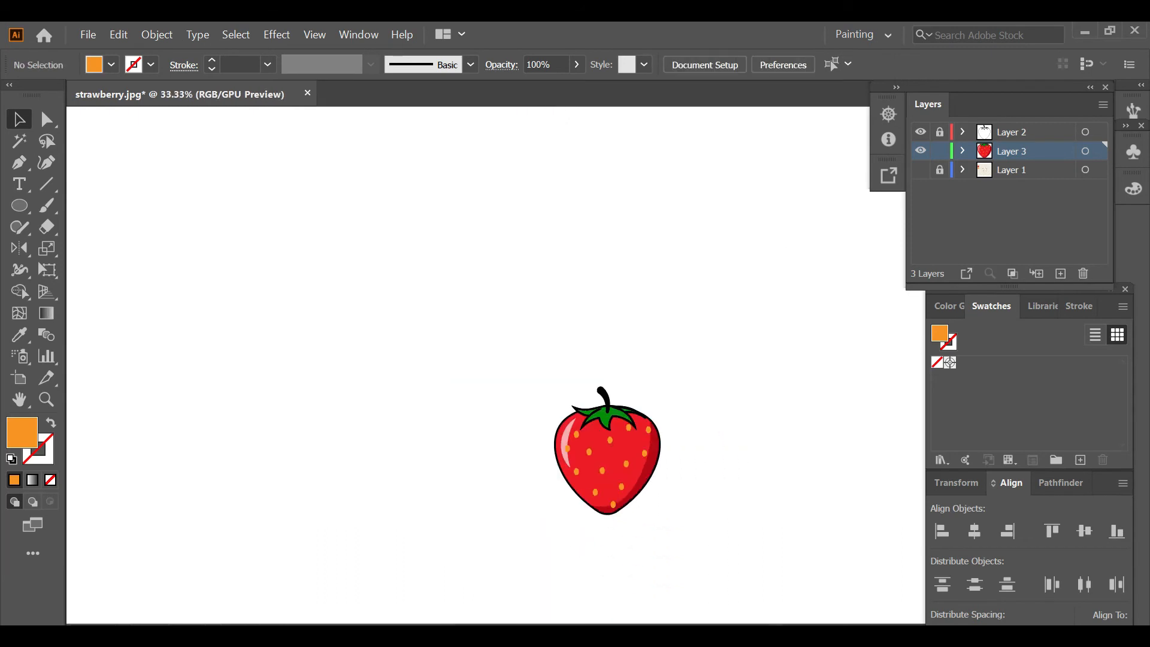
scroll(634, 432, "up", 4)
left_click(509, 371)
key("ctrl+shift+a")
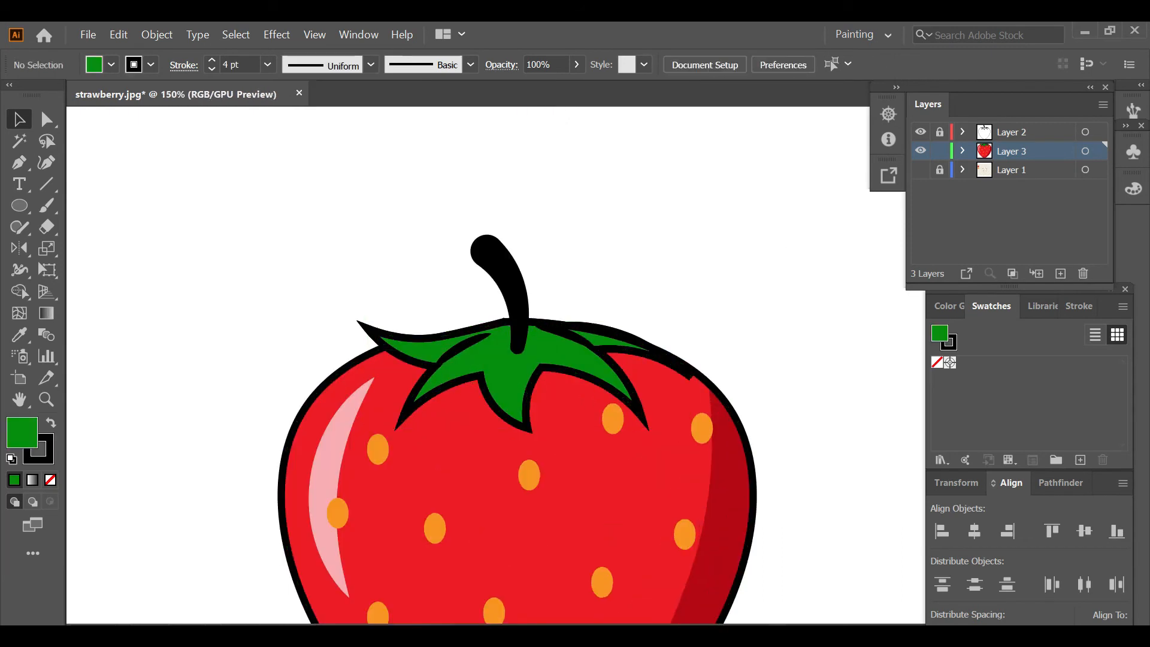
left_click(509, 372)
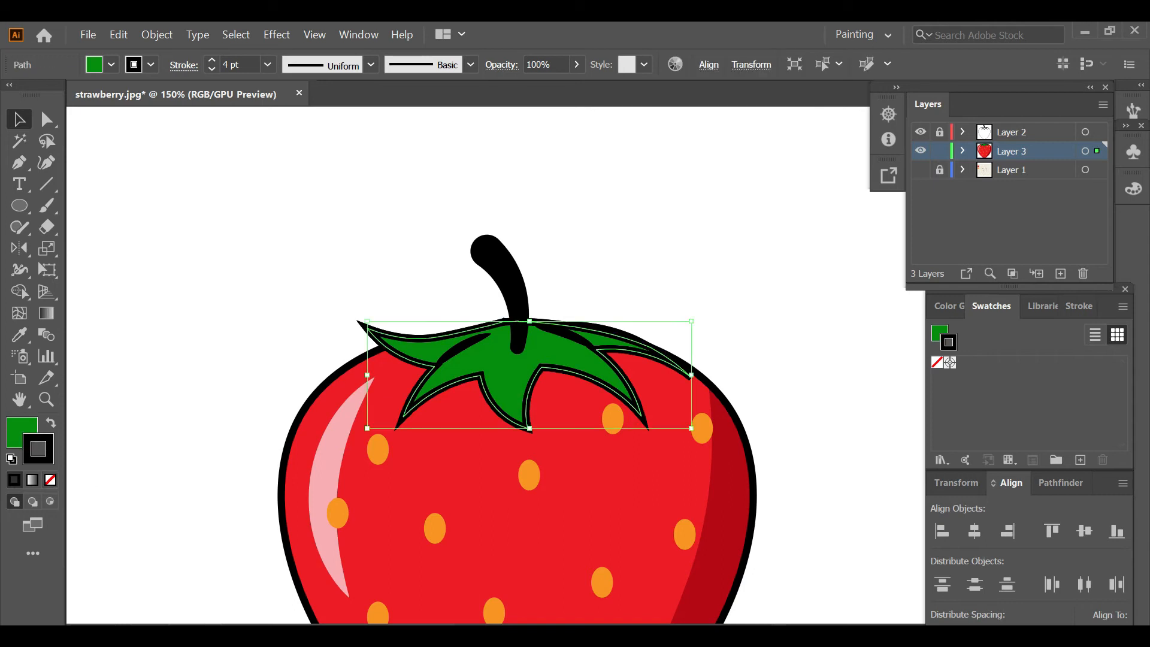
left_click(50, 479)
key("ctrl+shift+a")
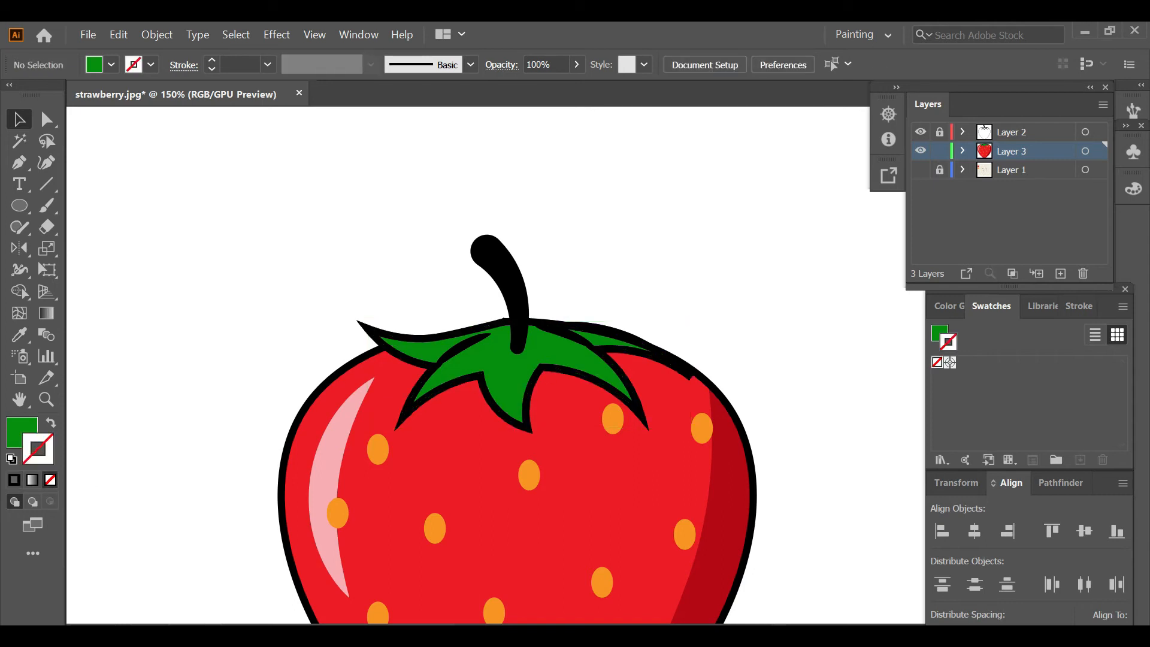
Set the fill color to dark green 036803 and draw a closed shadow shape along the left leaf's lower edge with the Pen tool.
double_click(22, 432)
type("036803")
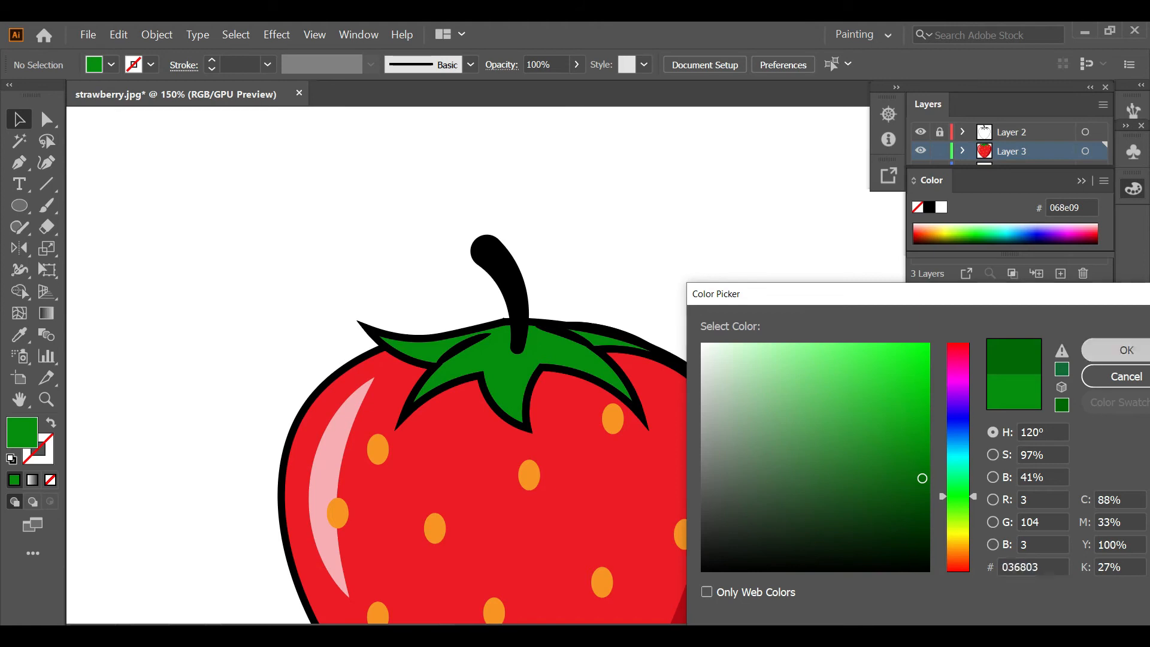
left_click(1126, 350)
key("p")
scroll(450, 383, "up", 4)
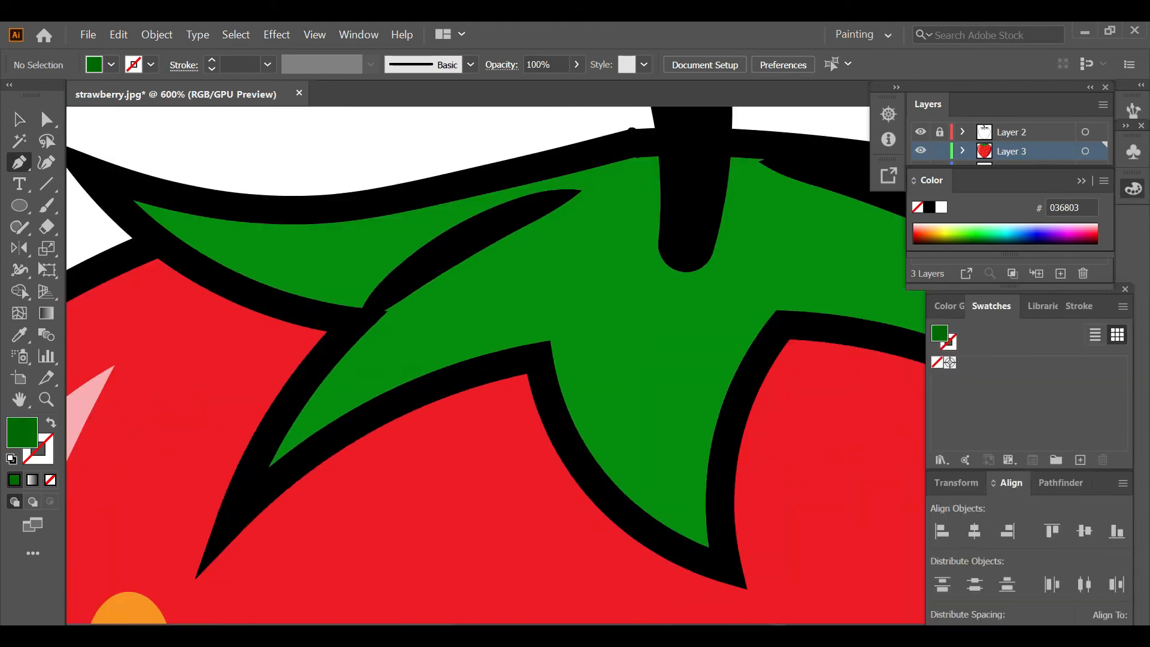
left_click_drag(419, 359, 557, 419)
left_click(247, 244)
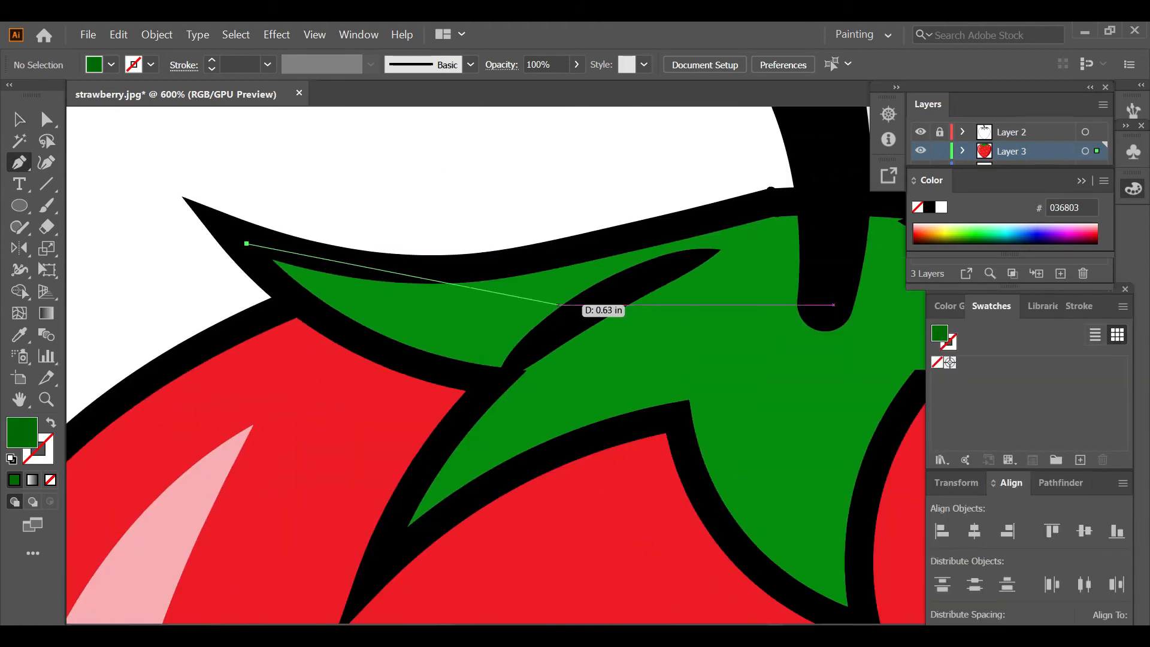
left_click_drag(589, 305, 510, 367)
left_click(493, 386)
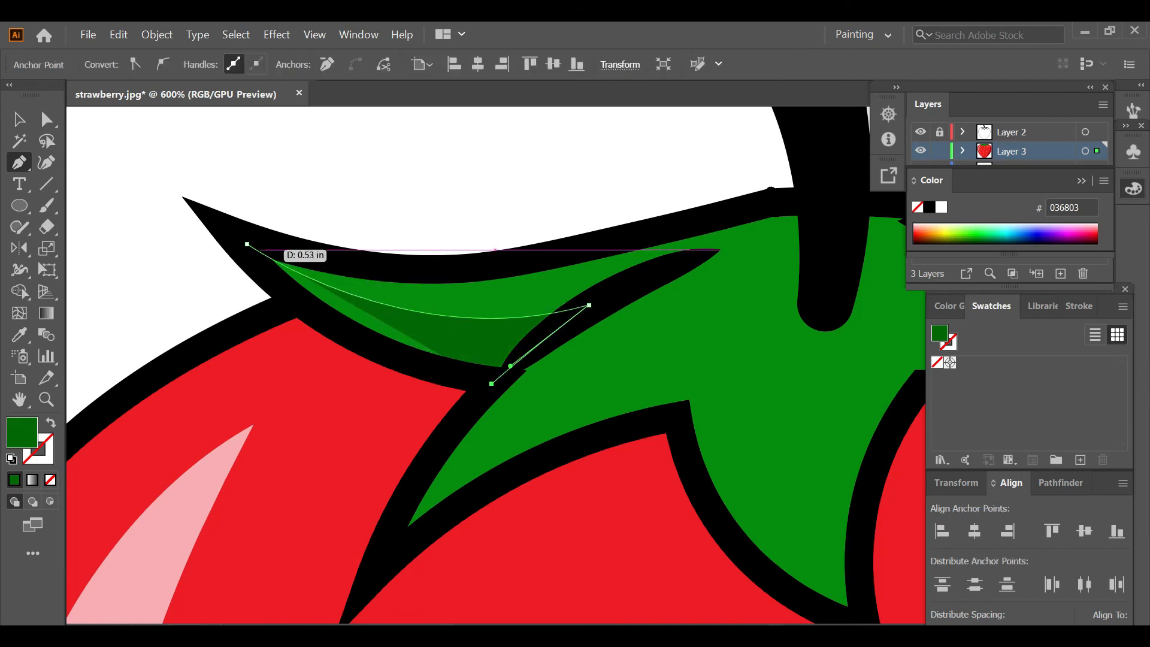
left_click_drag(247, 244, 207, 157)
left_click(275, 200, "ctrl")
Draw a closed dark green shadow shape along the lower edge of the left front leaf and down the middle leaf's left side.
scroll(496, 365, "down", 3)
scroll(496, 365, "right", 3)
left_click(502, 393)
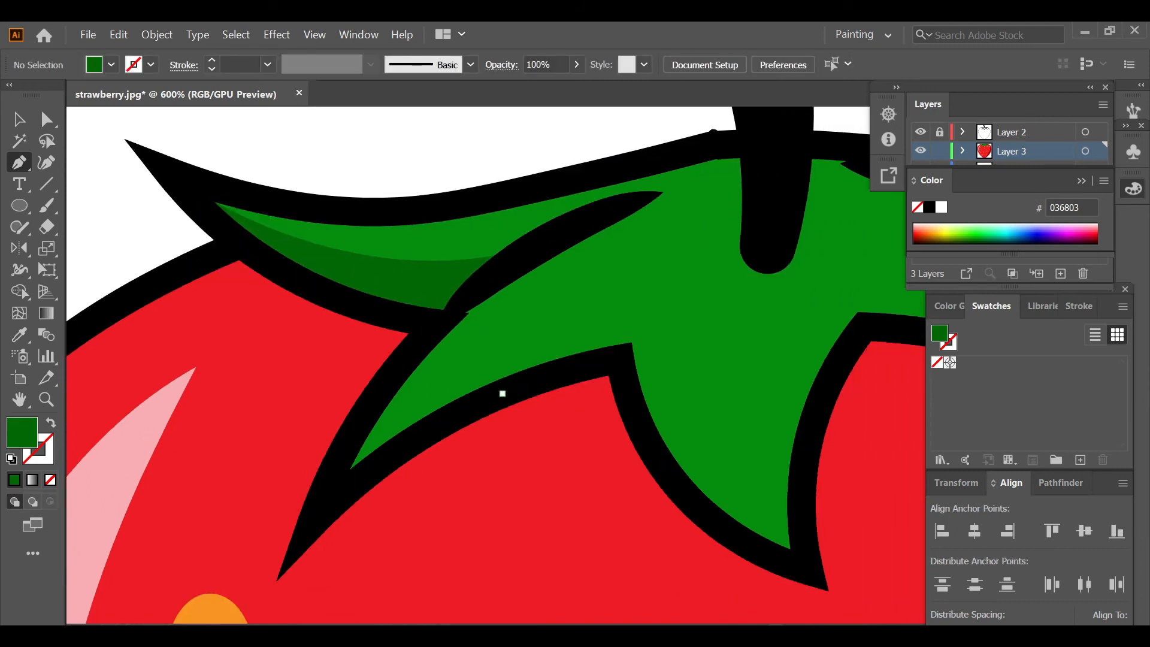
left_click(318, 513)
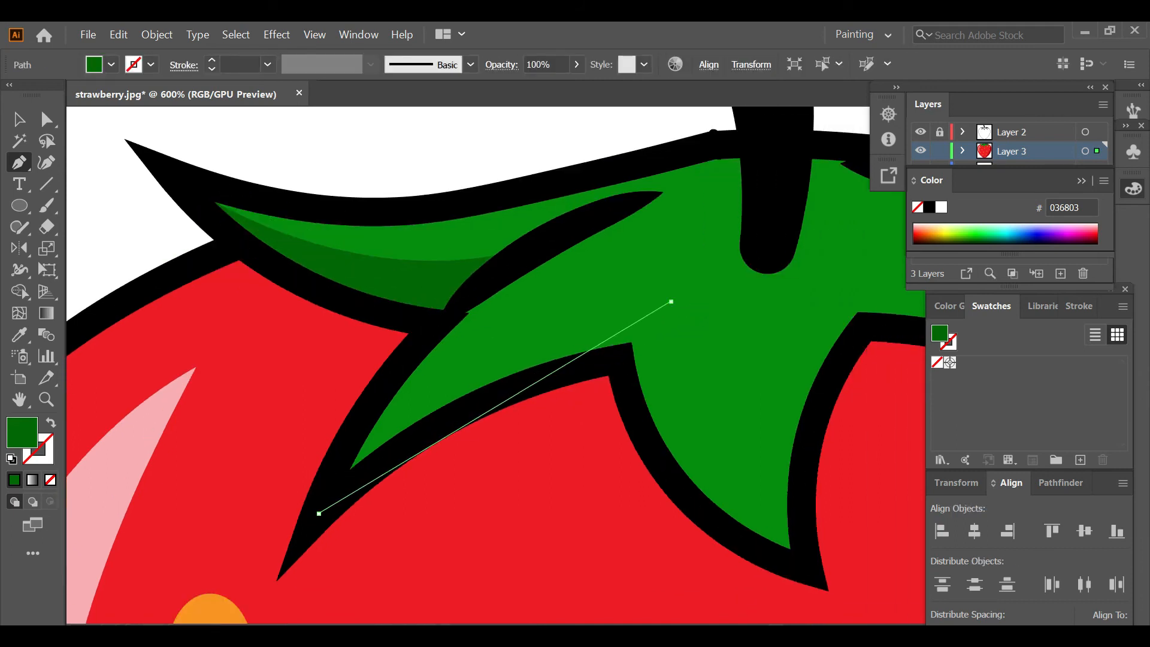
left_click_drag(671, 301, 924, 243)
left_click_drag(659, 345, 659, 345)
left_click_drag(815, 571, 679, 451)
left_click_drag(679, 452, 598, 419)
left_click_drag(484, 239, 482, 154)
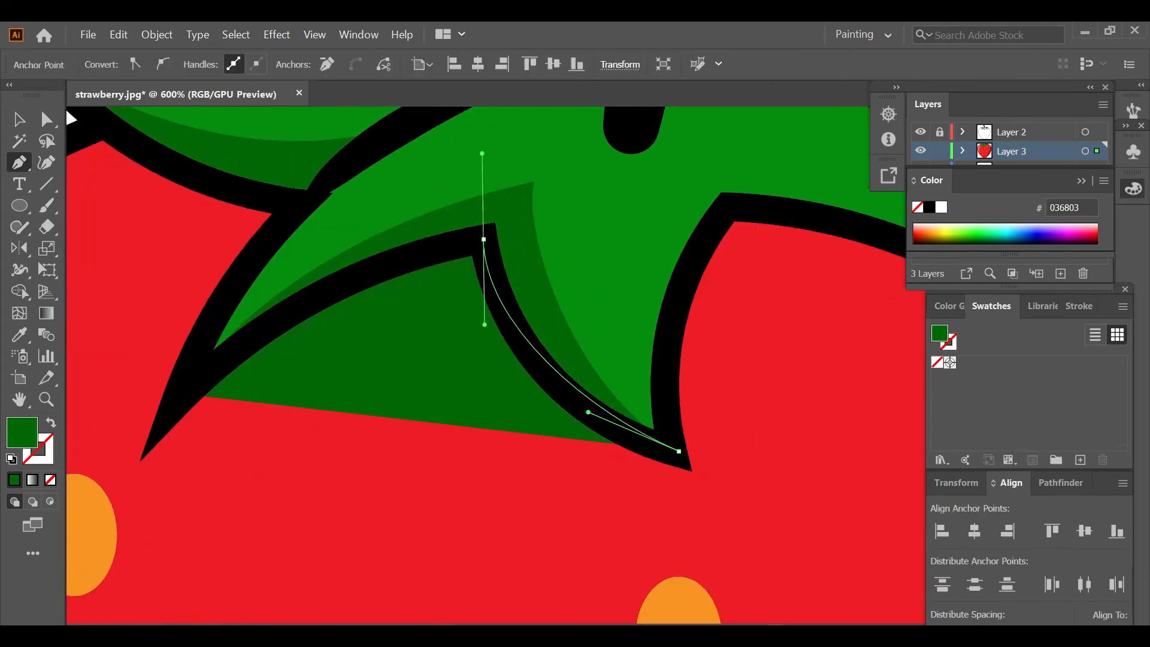
left_click_drag(383, 263, 383, 264)
scroll(288, 427, "down", 5)
scroll(294, 423, "up", 6)
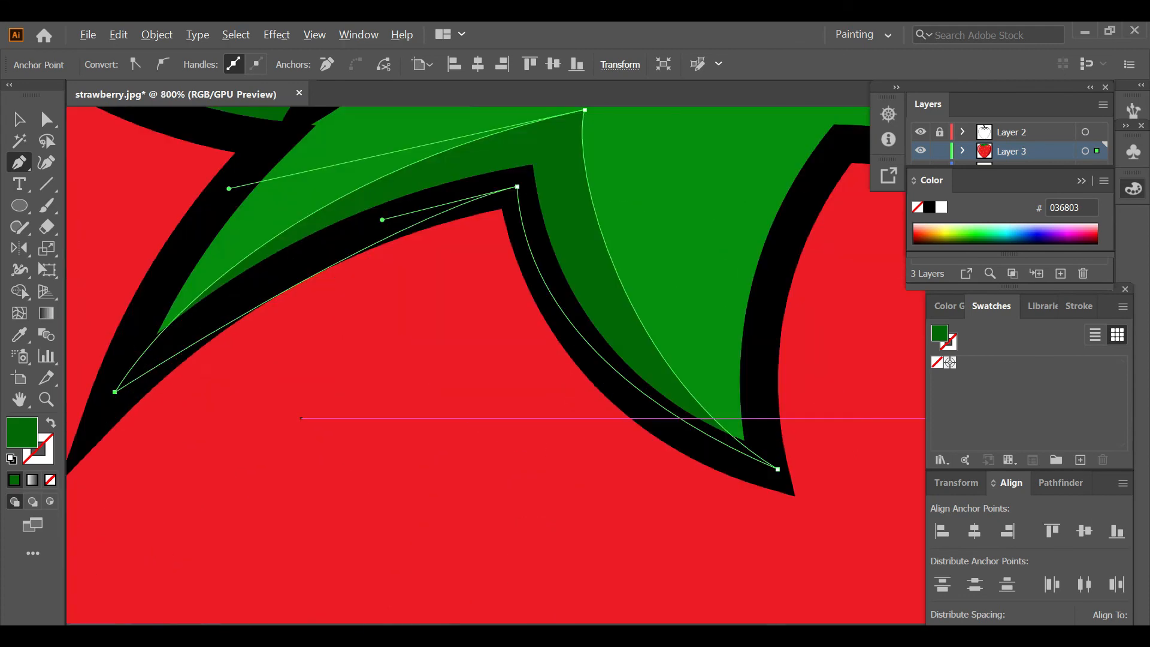
left_click_drag(115, 392, 102, 418)
scroll(124, 432, "down", 5)
key("ctrl+shift+a")
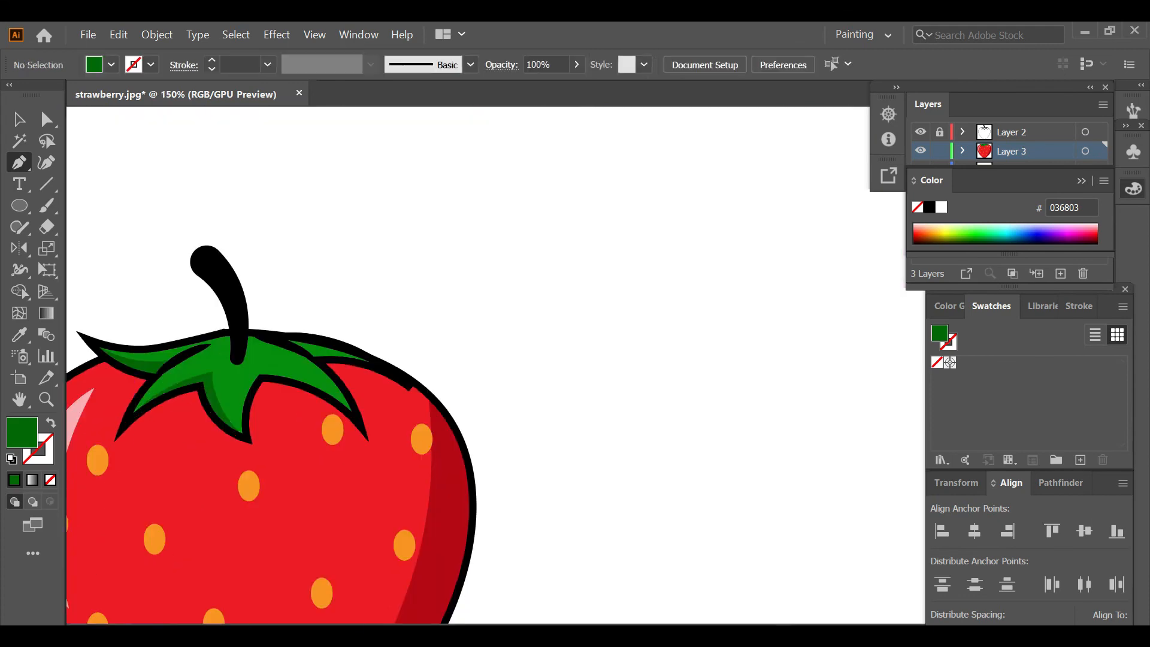
Draw a curved dark green shadow shape along the lower edge of the right front leaf with the Pen tool.
scroll(251, 383, "left", 2)
scroll(400, 396, "up", 4)
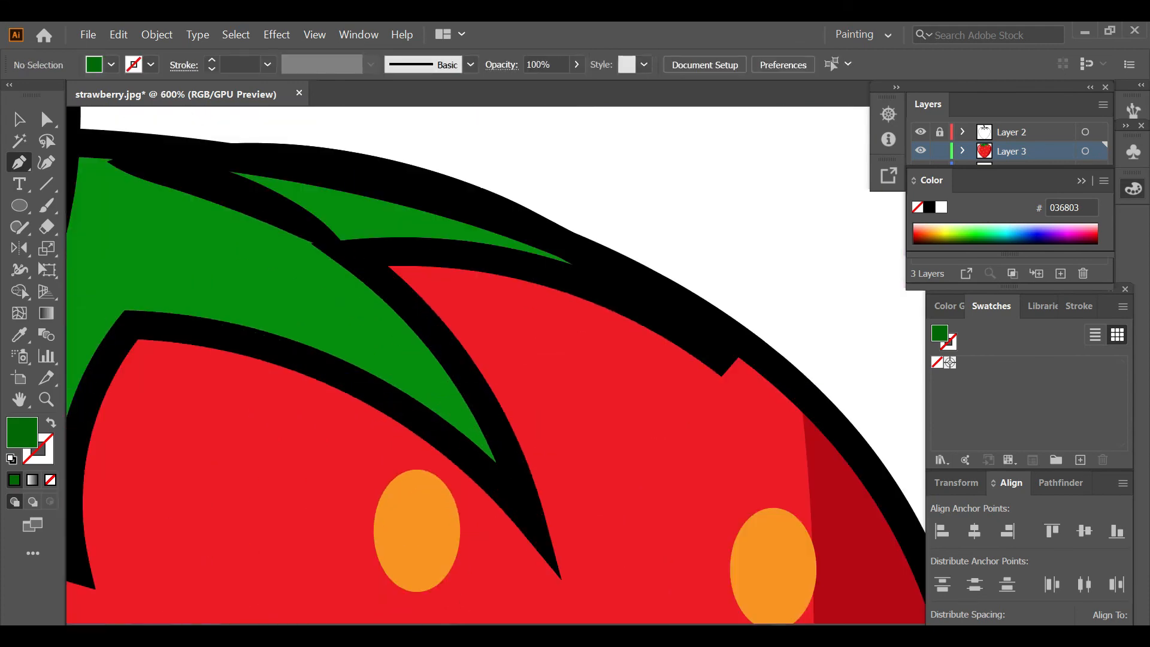
scroll(443, 344, "up", 2)
scroll(443, 344, "left", 3)
left_click_drag(402, 339, 206, 307)
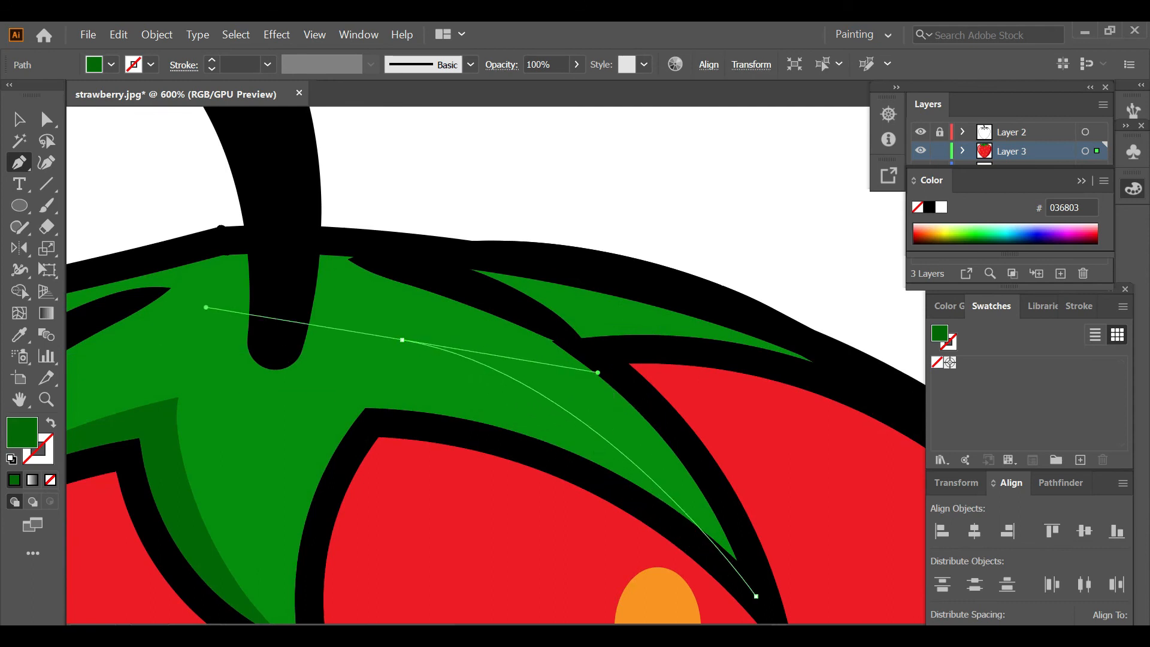
left_click_drag(598, 373, 621, 319)
scroll(606, 365, "down", 4)
scroll(607, 365, "right", 2)
key("ctrl+1")
key("ctrl+shift+a")
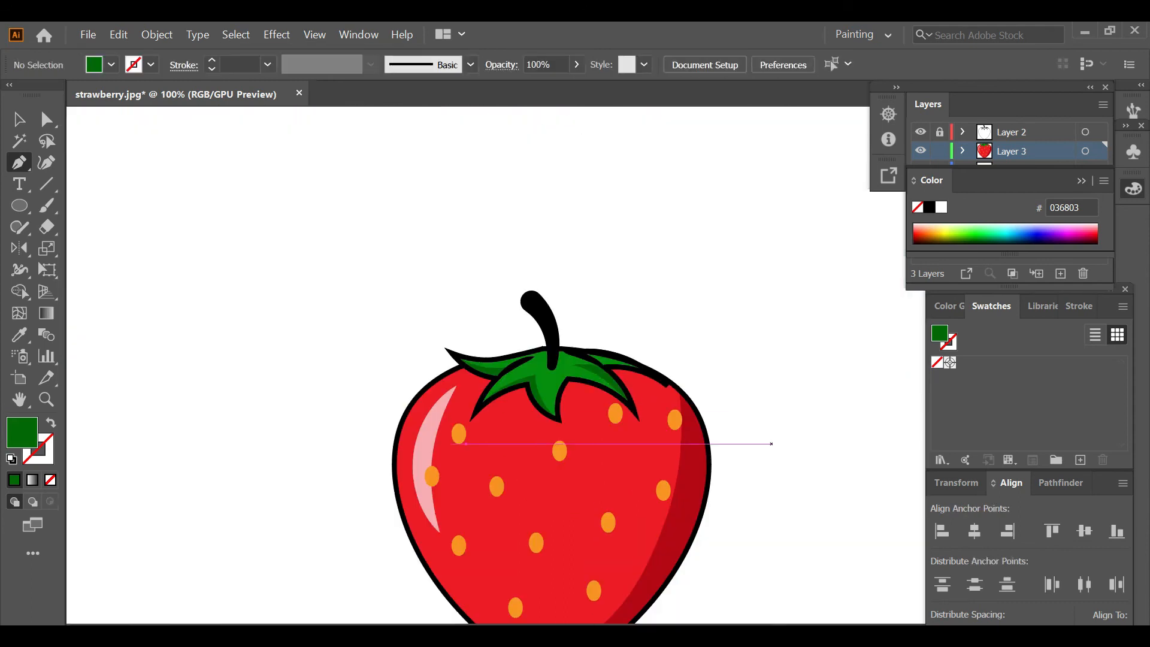
Copy one more orange seed into the gap at the strawberry's lower right, beside the edge of the dark red shadow.
scroll(773, 446, "down", 2)
scroll(784, 510, "up", 2)
left_click_drag(601, 425, 640, 462)
key("ctrl+z")
key("ctrl+shift+a")
scroll(792, 486, "down", 2)
scroll(788, 489, "down", 1)
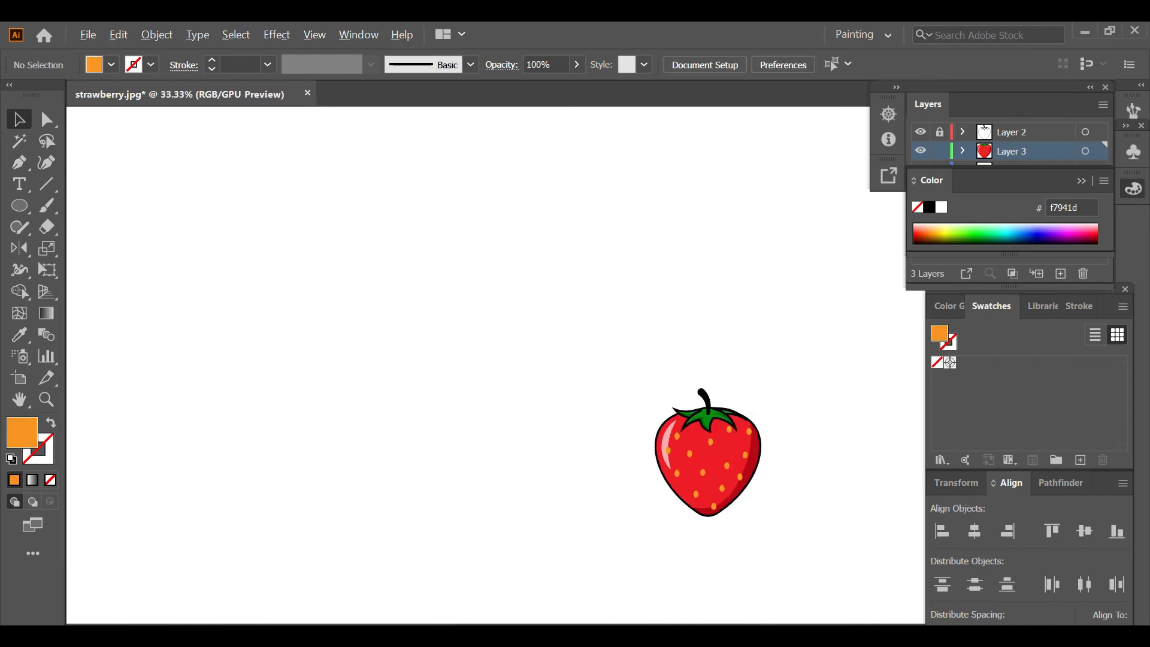
Unlock Layer 2 and group all the strawberry's line art and color shapes into one object.
scroll(788, 488, "right", 1)
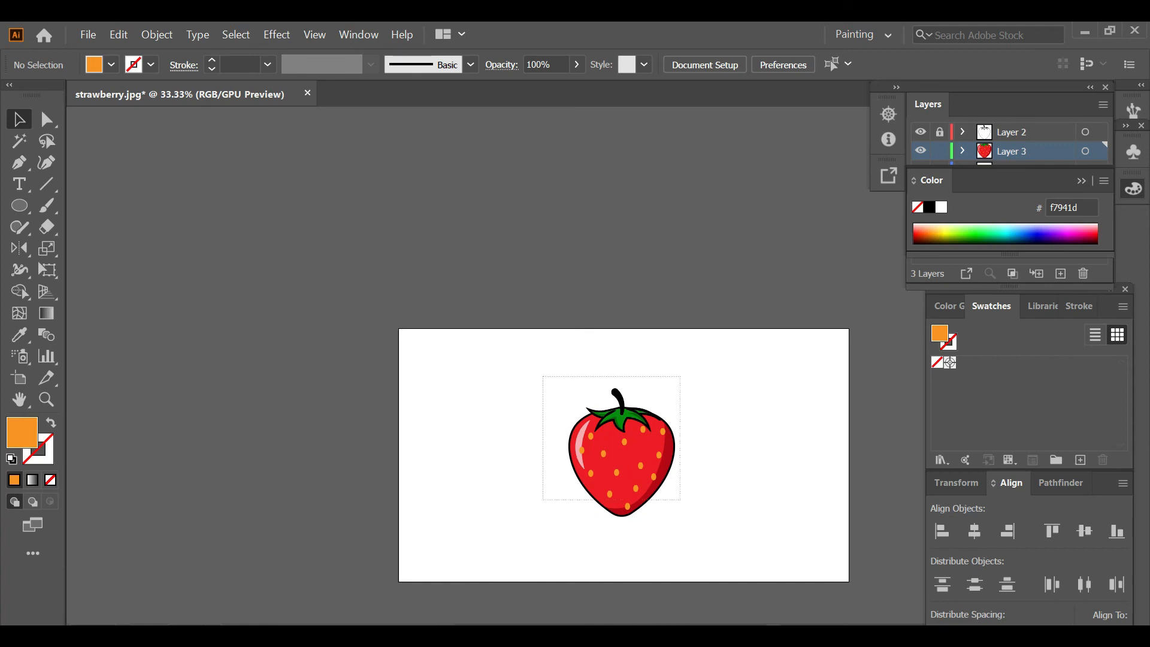
key("ctrl+a")
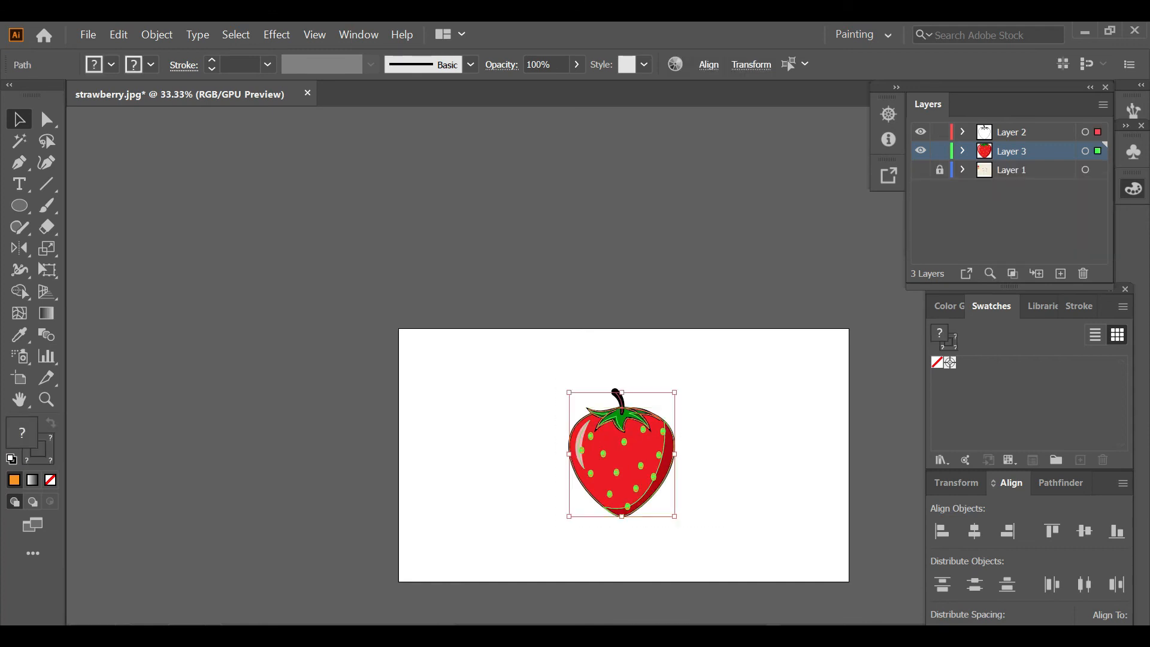
key("ctrl+g")
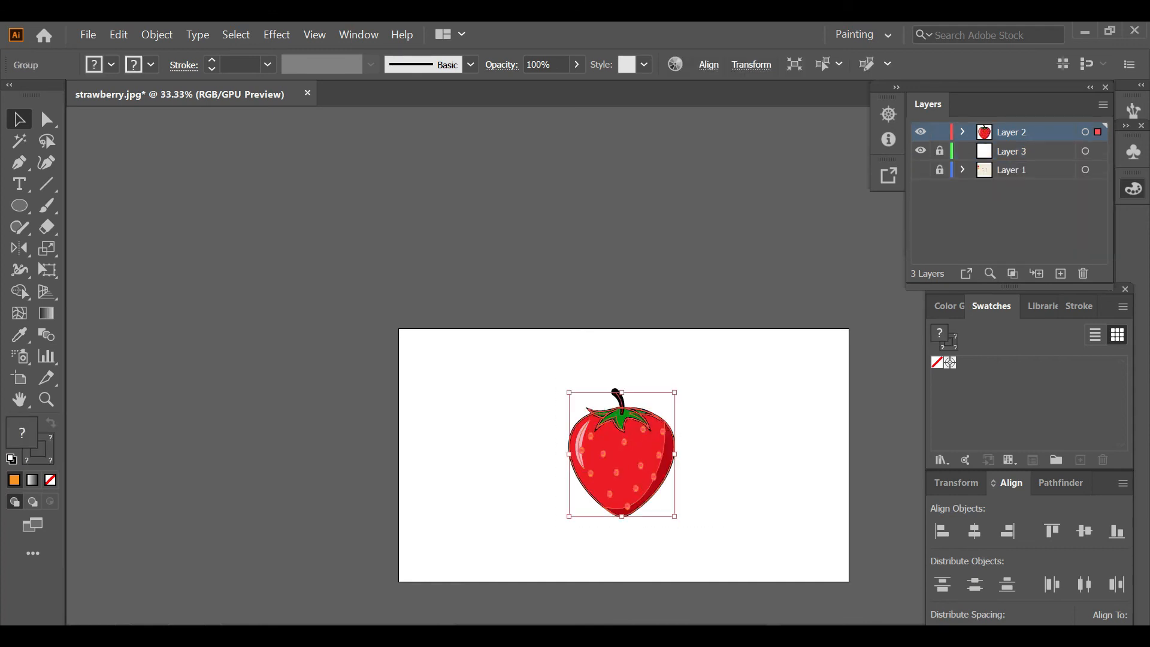
Duplicate the grouped strawberry, scale the copy to about two-thirds size and place it overlapping the original's lower right side.
left_click_drag(620, 467, 716, 482)
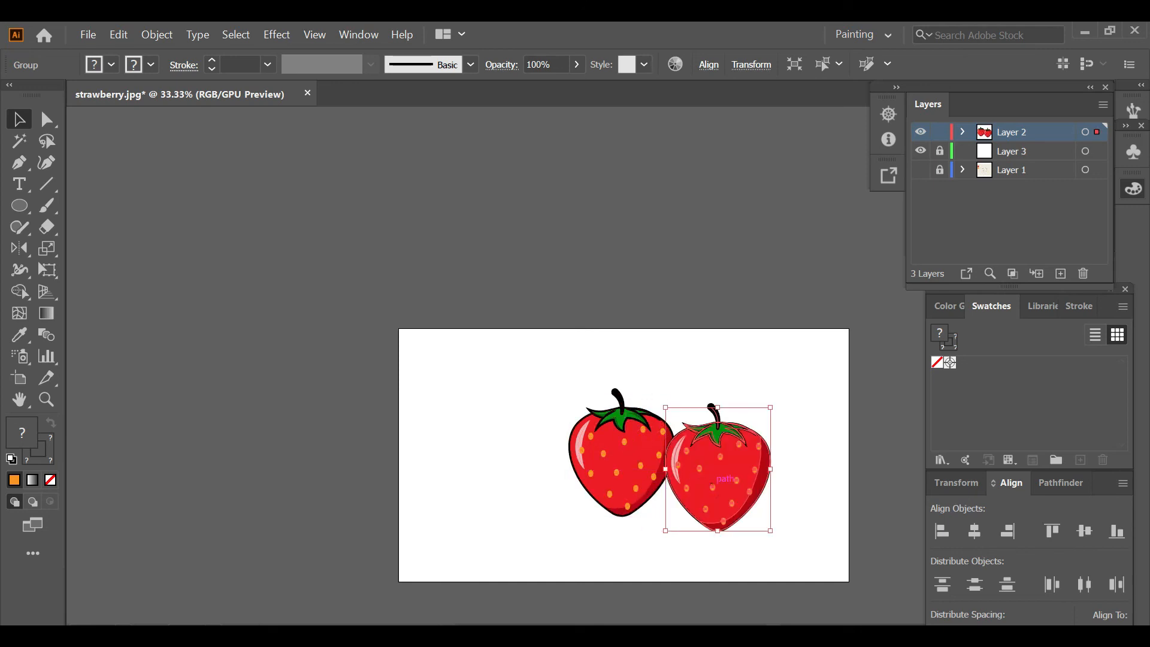
mouse_move(771, 408)
left_mouse_down()
mouse_move(760, 440)
mouse_move(756, 424)
left_mouse_up()
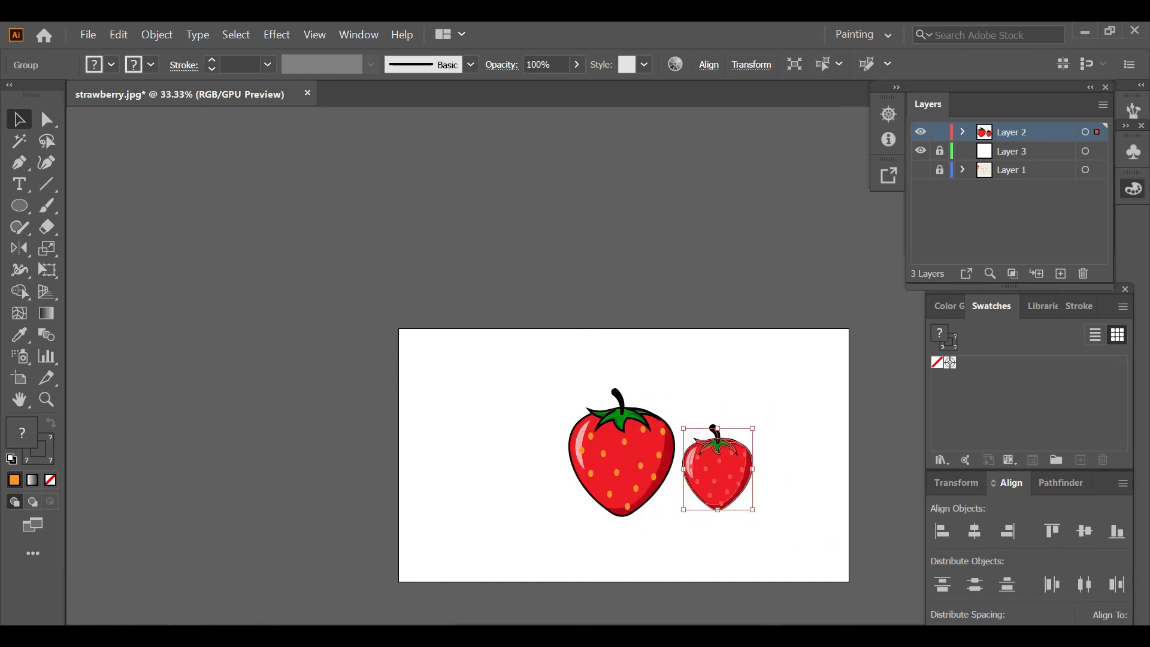
left_click_drag(722, 467, 690, 495)
key("ctrl+shift+a")
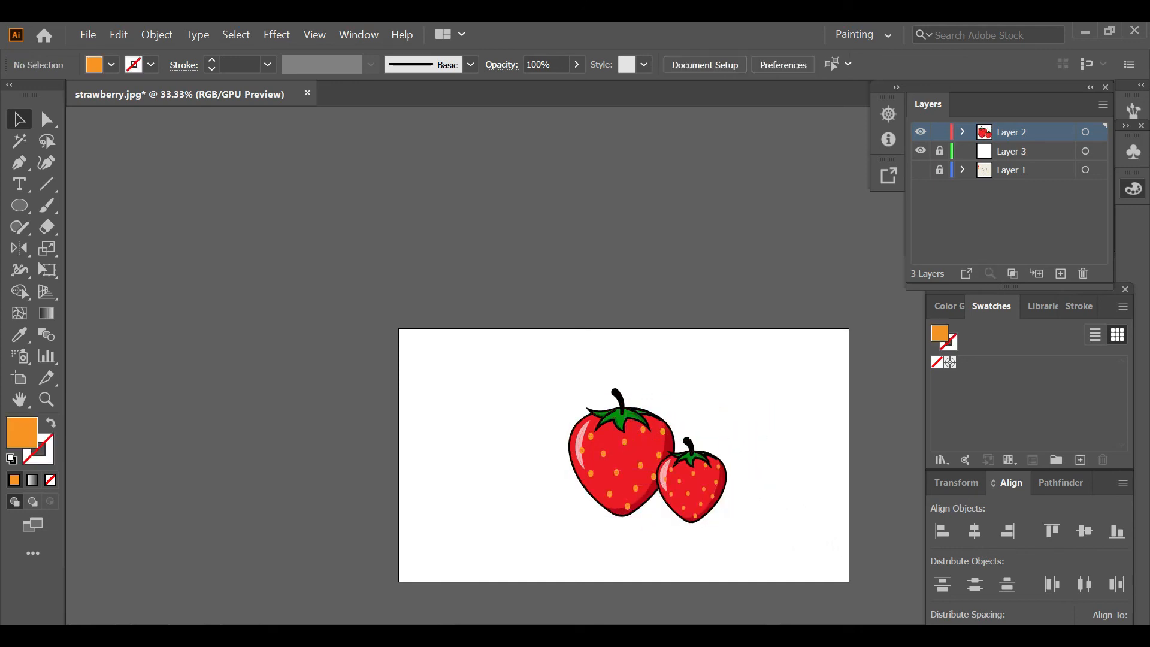
scroll(602, 455, "right", 1)
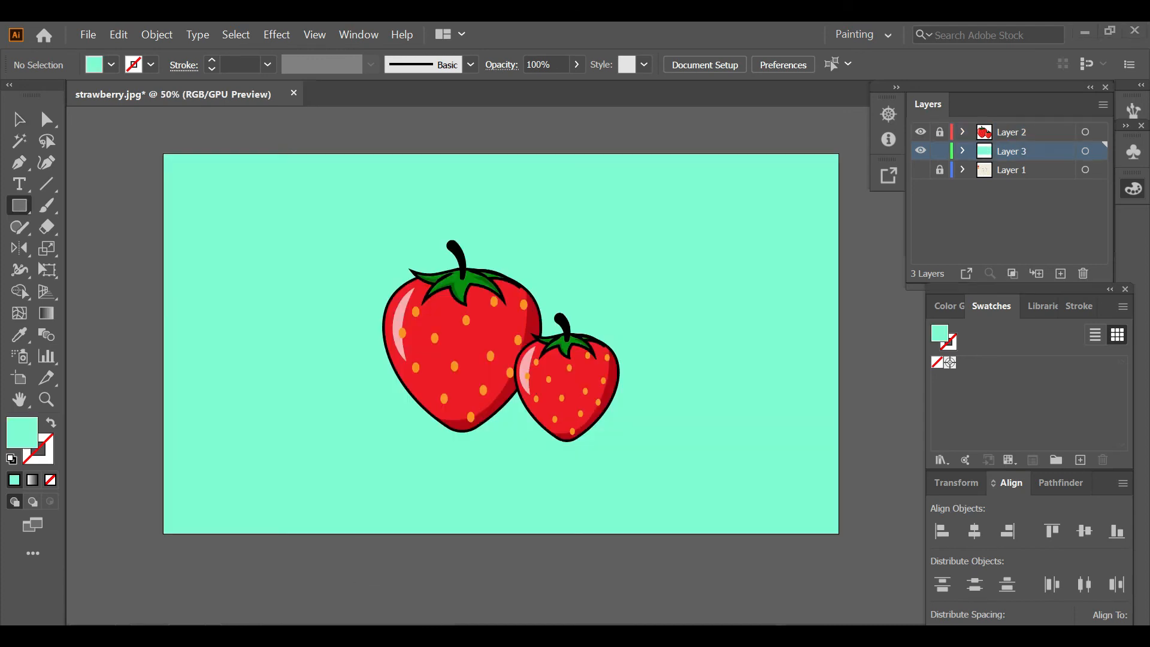